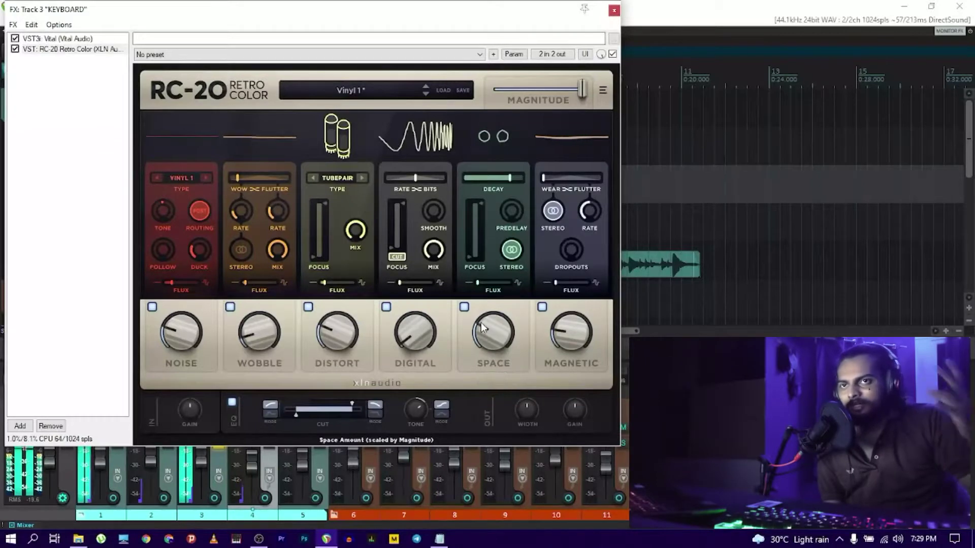
Step: Close the KEYBOARD track's effects window and stop playback
{"action": "scroll", "coordinate": [480, 321], "scroll_direction": "up", "scroll_amount": 1}
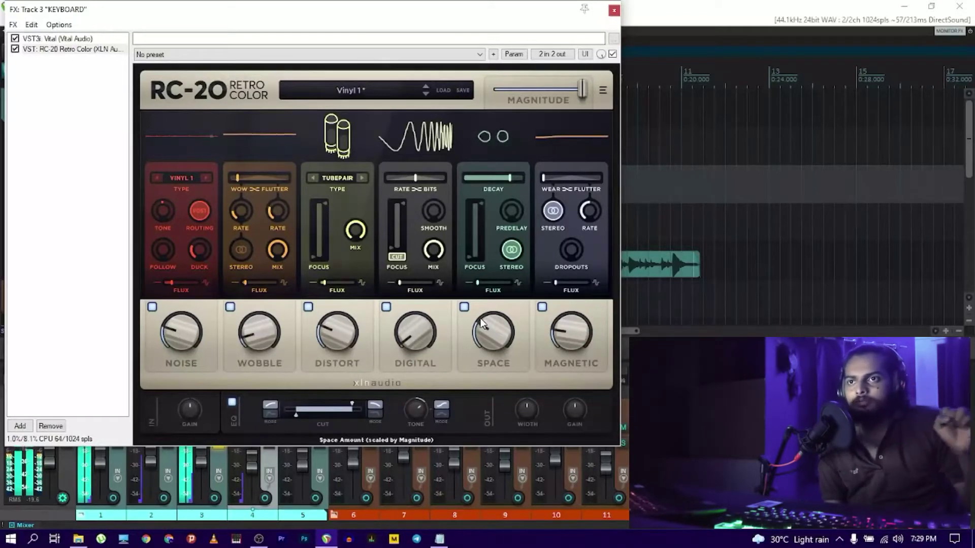
{"action": "left_click", "coordinate": [613, 11]}
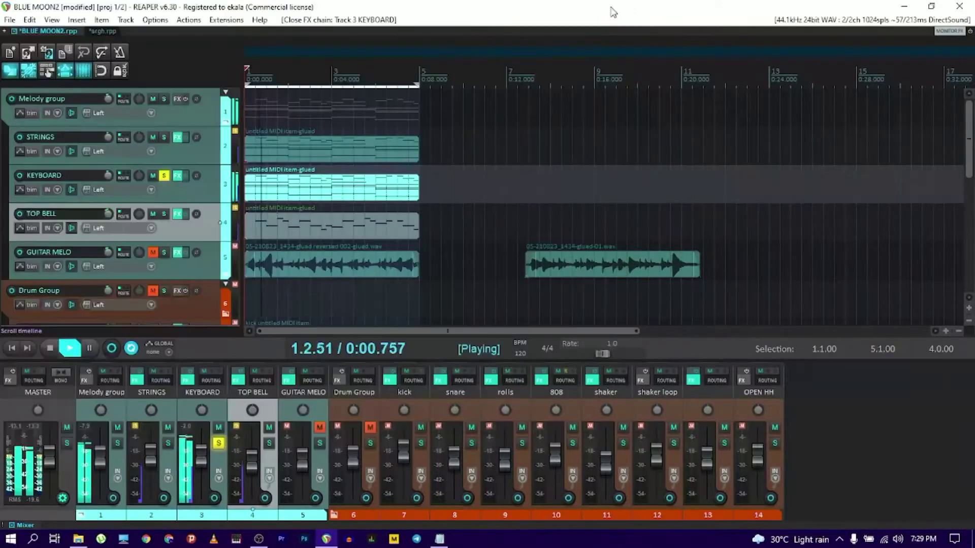
{"action": "key", "text": "space"}
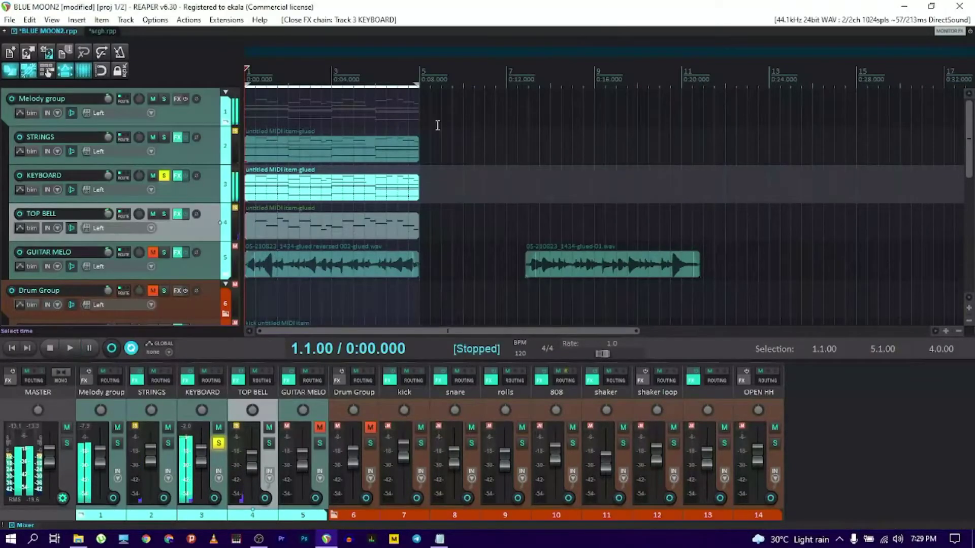
Step: Solo the TOP BELL track, open its effects chain and audition the sound with RC-20 Retro Color bypassed
{"action": "left_click", "coordinate": [164, 214]}
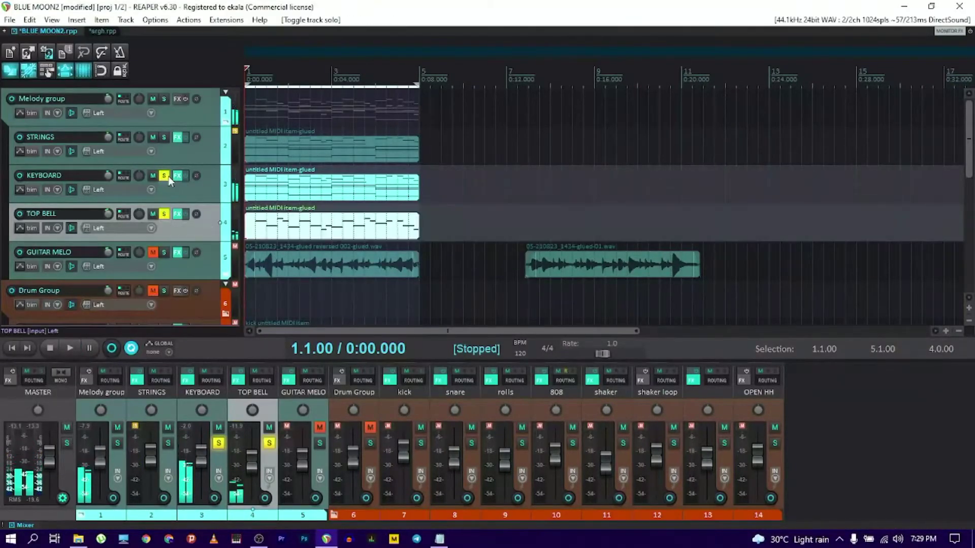
{"action": "left_click", "coordinate": [177, 213]}
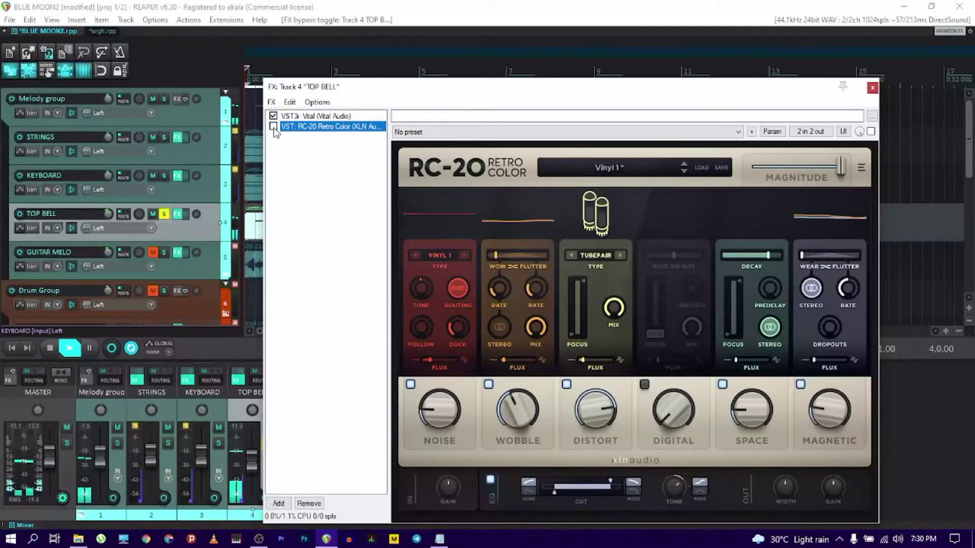
{"action": "key", "text": "space"}
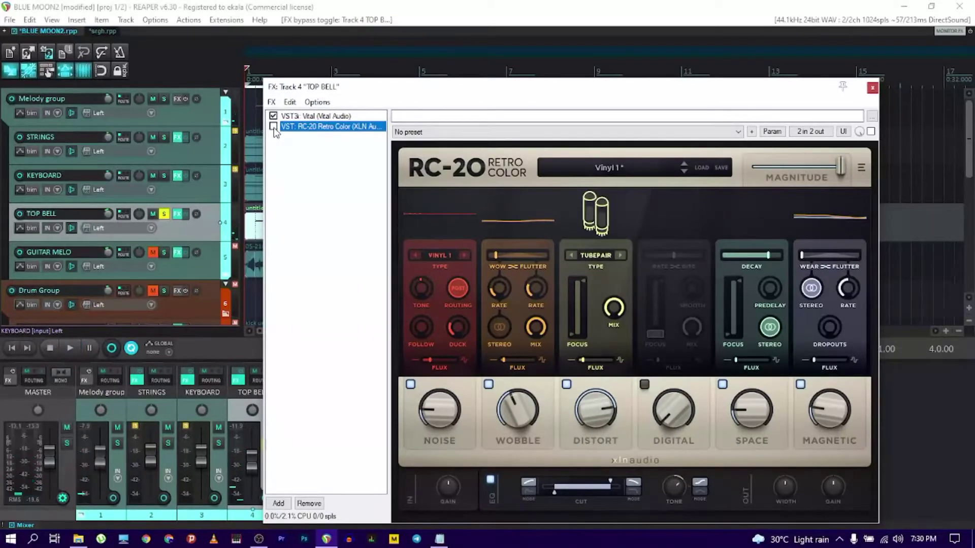
{"action": "key", "text": "space"}
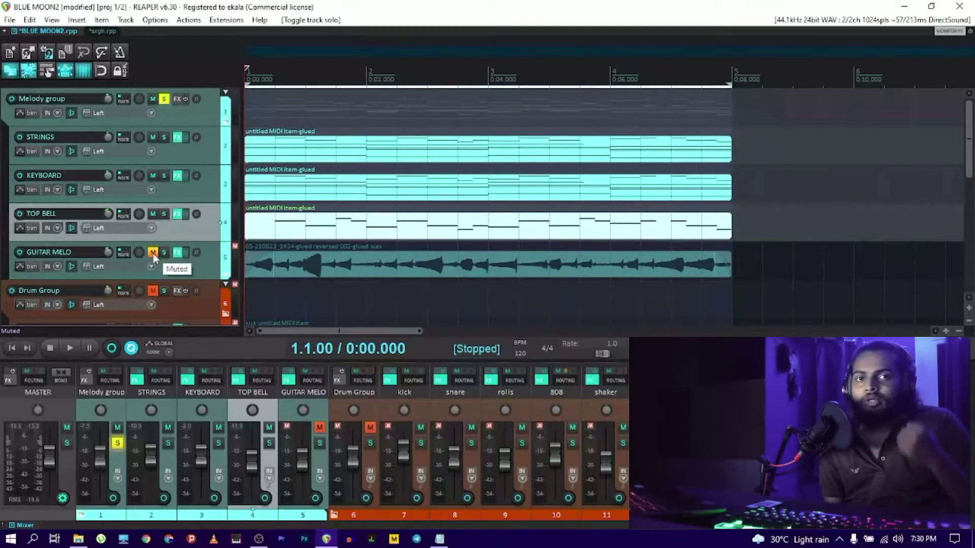
Step: Unmute the GUITAR MELO track, bypass its effects and play the unreversed guitar clip
{"action": "left_click", "coordinate": [153, 252]}
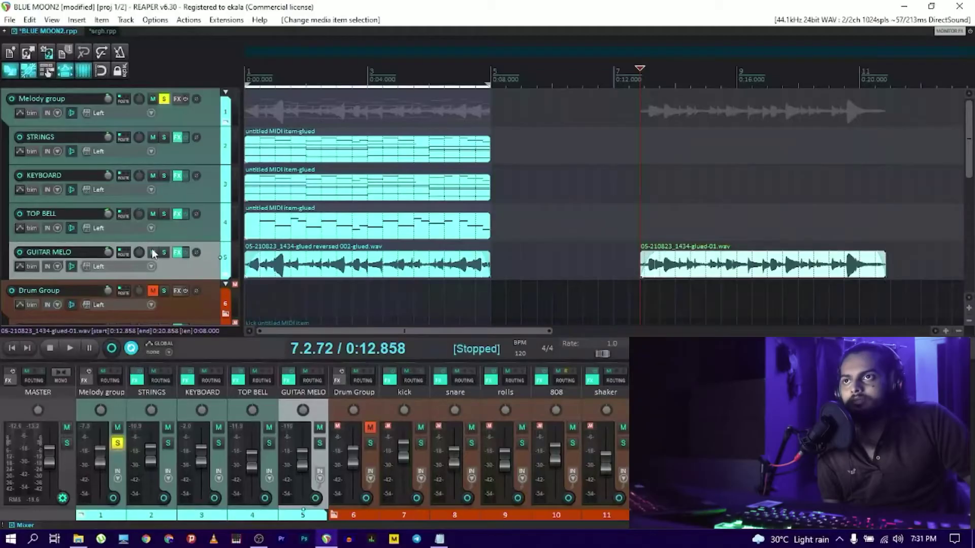
{"action": "left_click", "coordinate": [186, 254]}
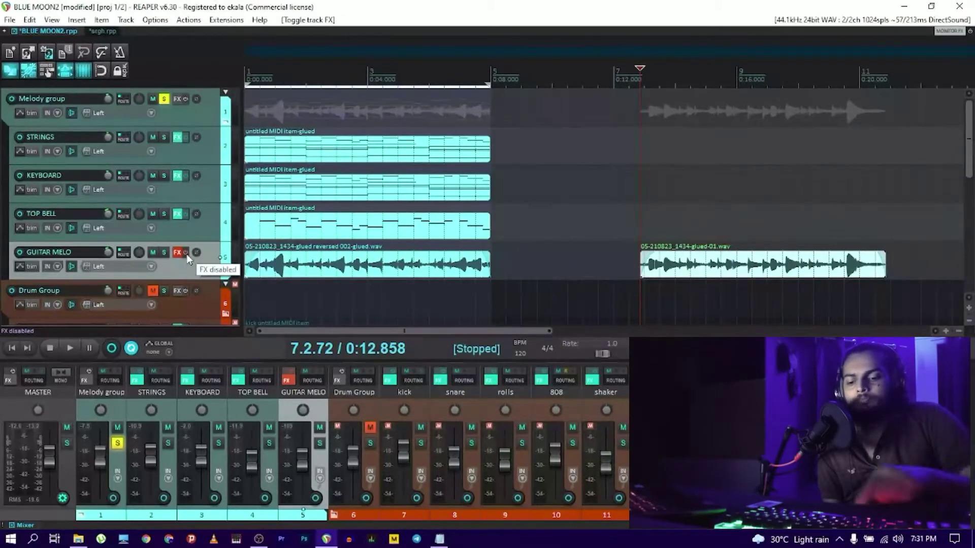
{"action": "key", "text": "space"}
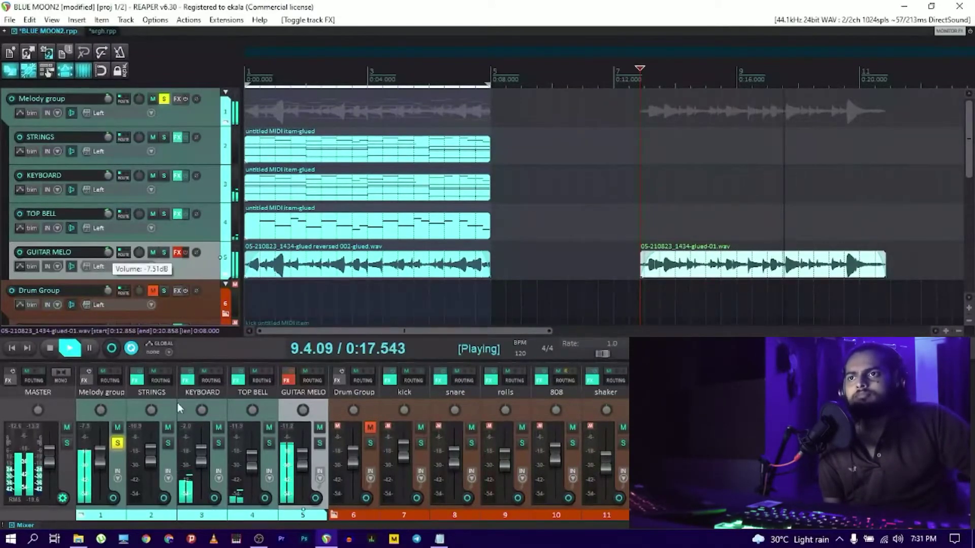
Step: Set the GUITAR MELO track volume to 0.00 dB and stop playback near the start of the unreversed clip
{"action": "double_click", "coordinate": [111, 247]}
{"action": "left_click_drag", "start_coordinate": [111, 248], "coordinate": [111, 240]}
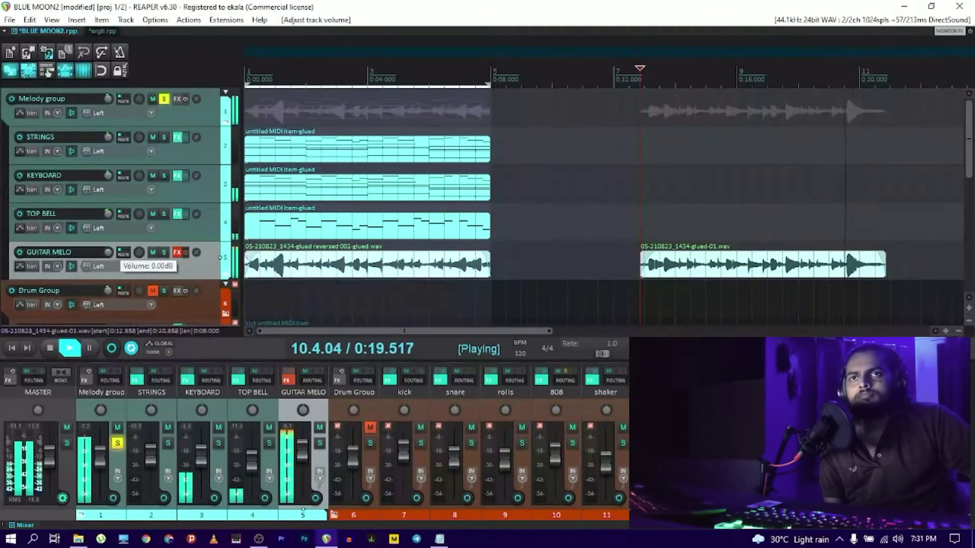
{"action": "left_click", "coordinate": [643, 243]}
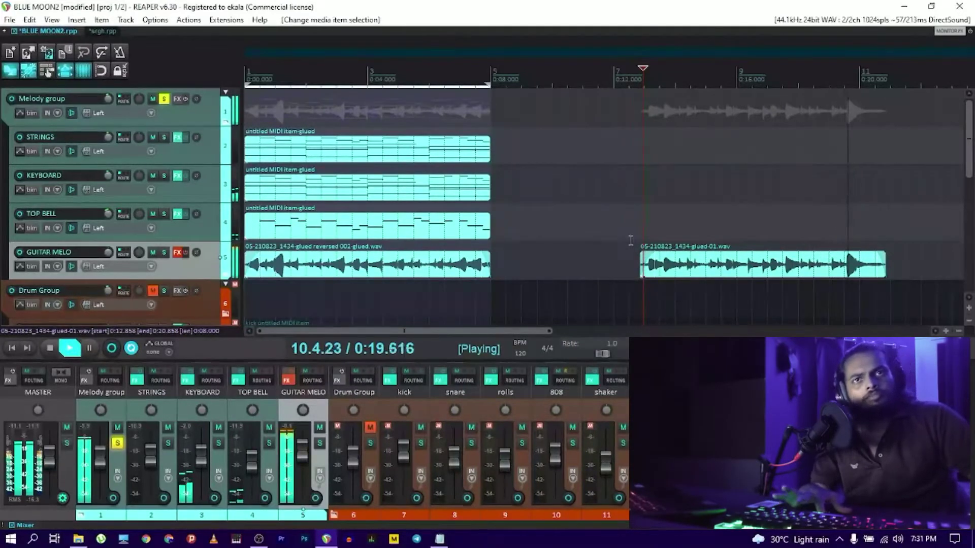
{"action": "key", "text": "space"}
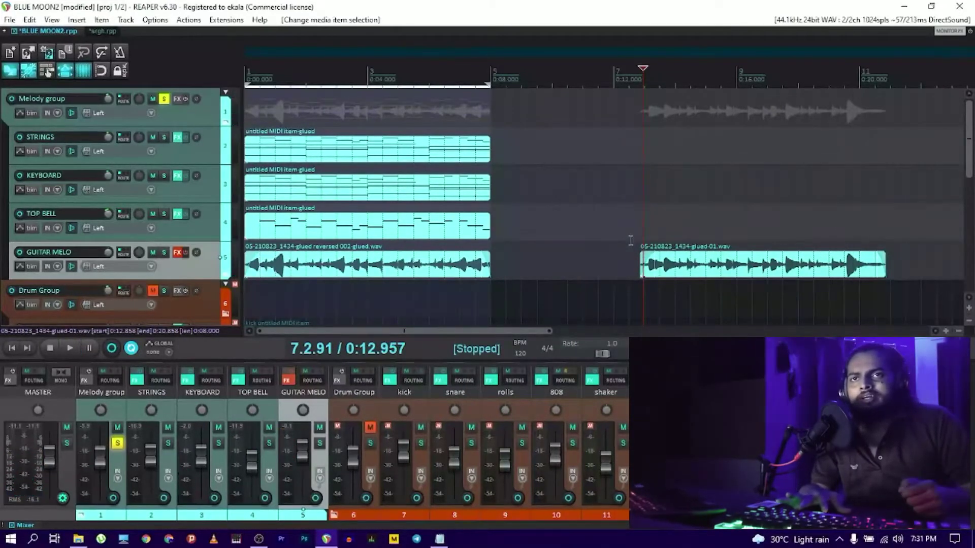
Step: Re-enable the GUITAR MELO effects and open the chain to examine the Waves Tune Real-Time and Z-Noise plugins
{"action": "left_click", "coordinate": [186, 259]}
{"action": "left_click", "coordinate": [179, 251]}
{"action": "left_click", "coordinate": [344, 149]}
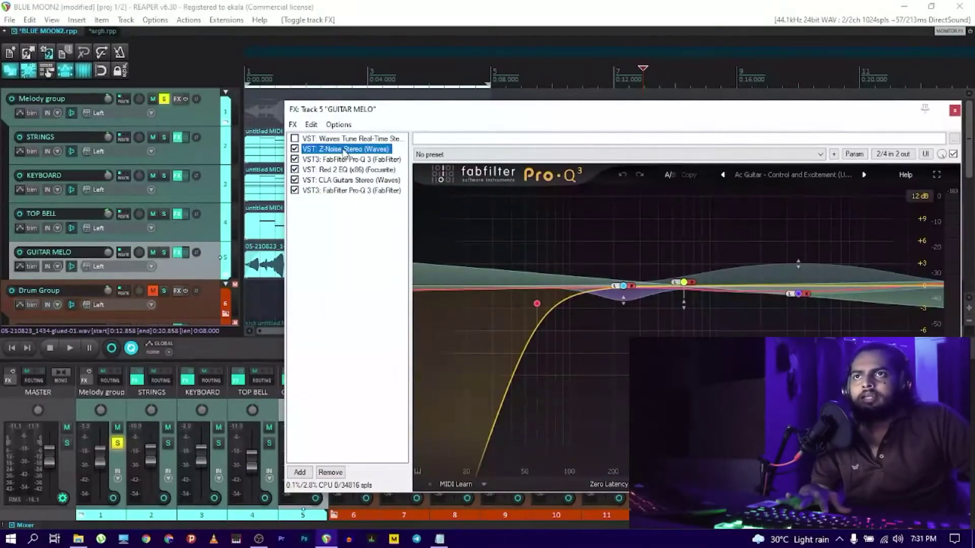
{"action": "left_click", "coordinate": [361, 141]}
{"action": "left_click", "coordinate": [363, 148]}
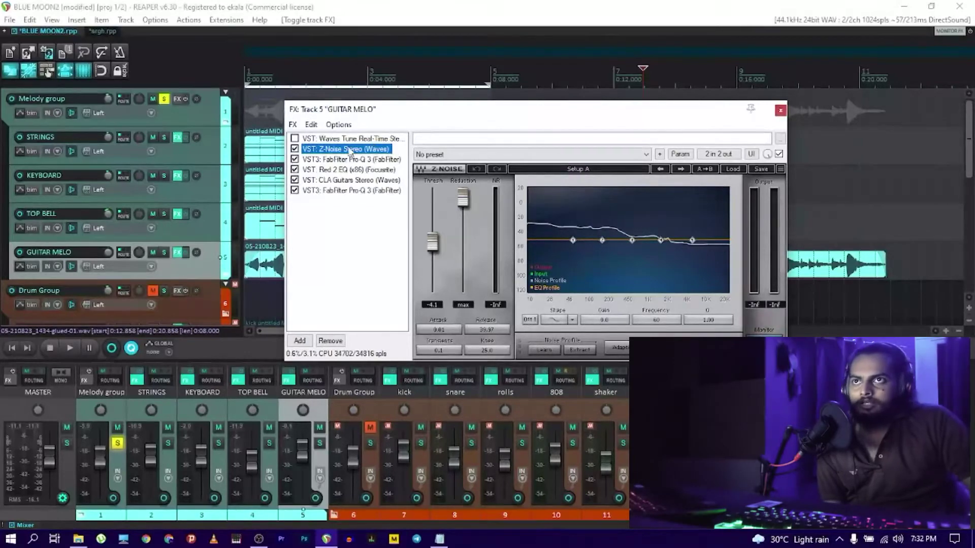
Step: Add ReaFir to the GUITAR MELO chain and place it directly above Z-Noise, bypassing the other plugins
{"action": "left_click", "coordinate": [309, 338]}
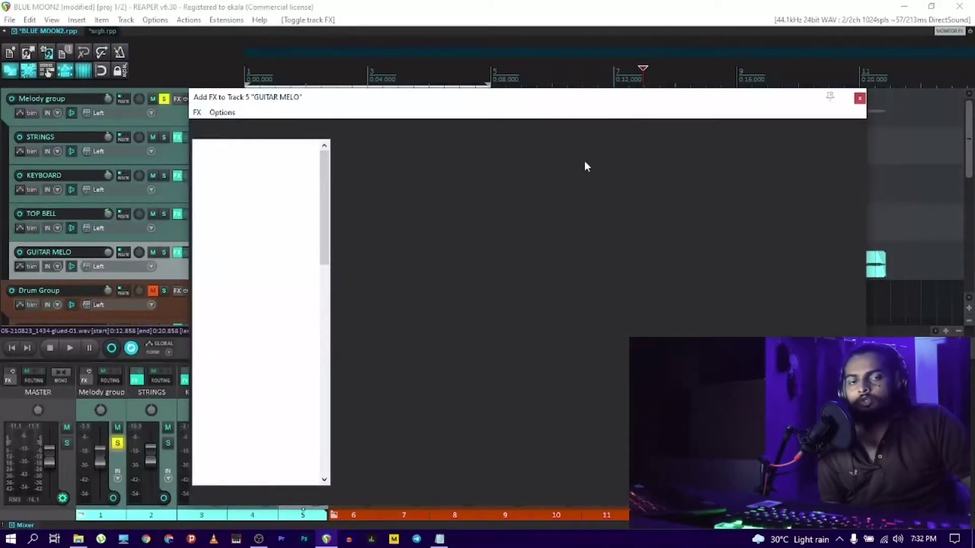
{"action": "type", "text": "reaf"}
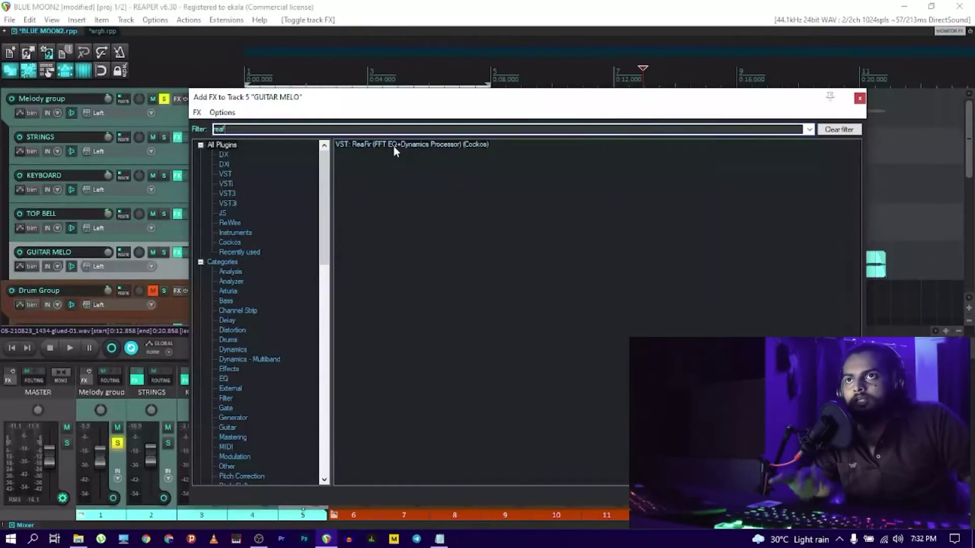
{"action": "double_click", "coordinate": [393, 145]}
{"action": "left_click_drag", "start_coordinate": [362, 202], "coordinate": [319, 148]}
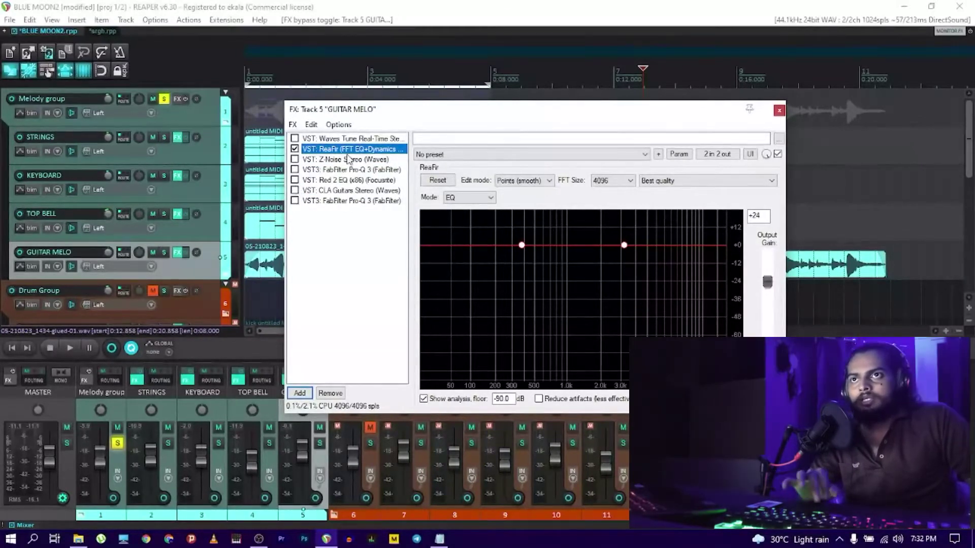
Step: Set ReaFir to Subtract mode with automatic noise profile building, bypass it and close the effects window
{"action": "left_click_drag", "start_coordinate": [611, 113], "coordinate": [581, 344]}
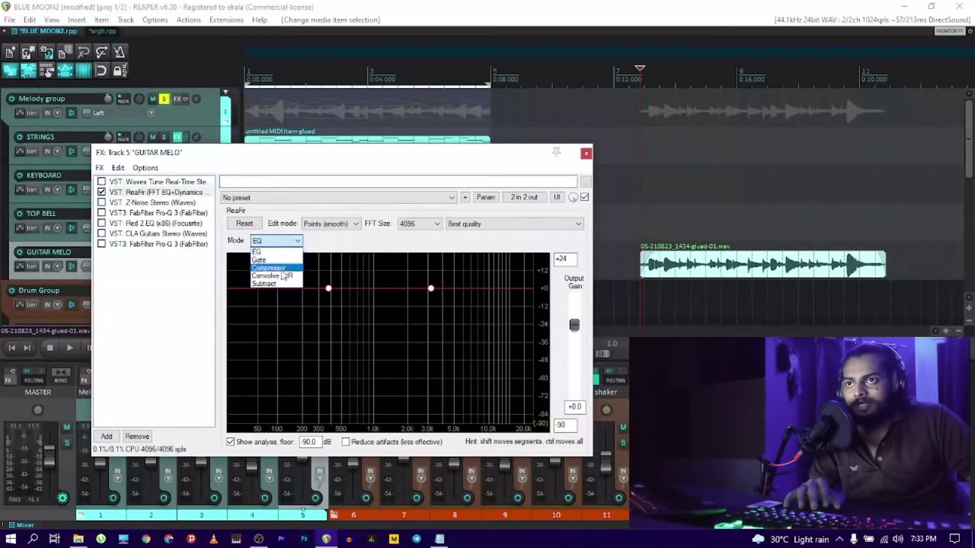
{"action": "left_click", "coordinate": [280, 285]}
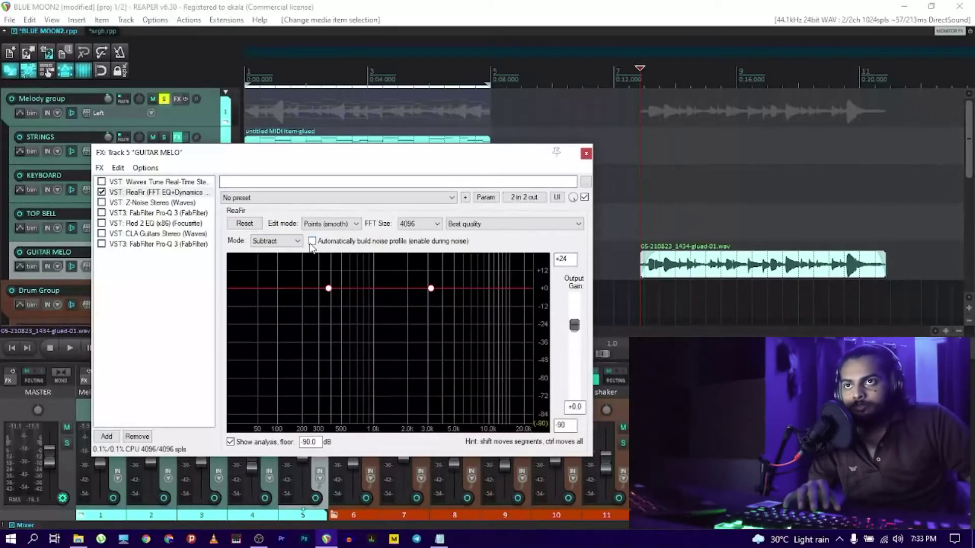
{"action": "scroll", "coordinate": [661, 272], "scroll_direction": "up", "scroll_amount": 3}
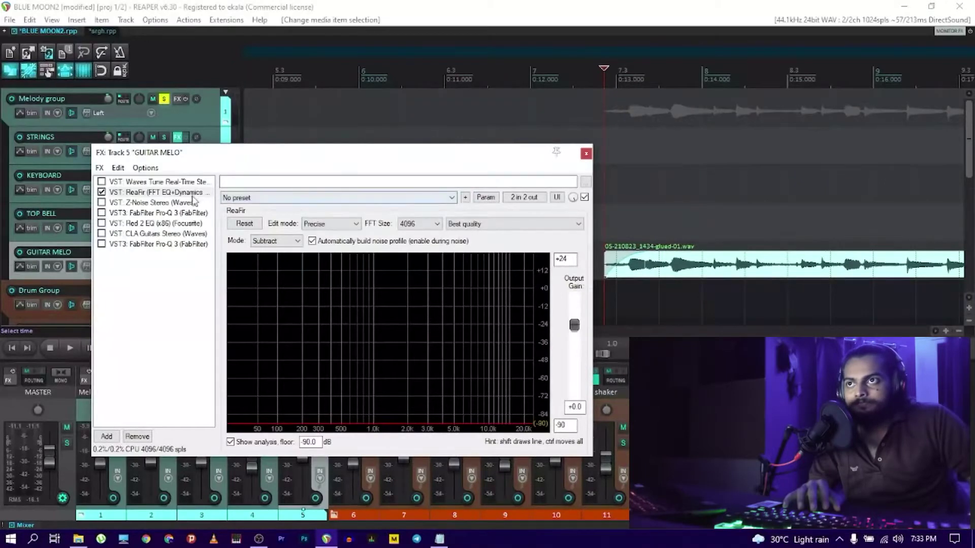
{"action": "left_click", "coordinate": [102, 193]}
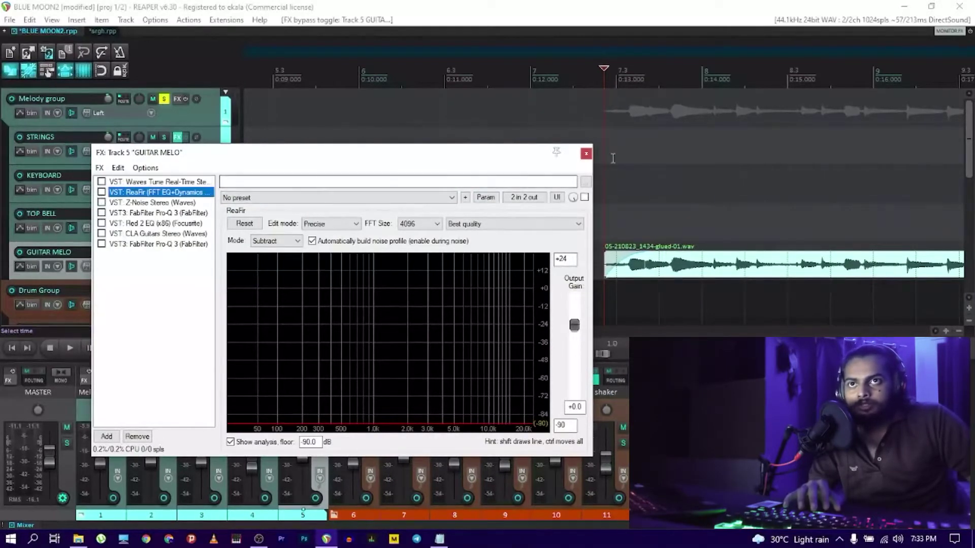
{"action": "left_click", "coordinate": [586, 154]}
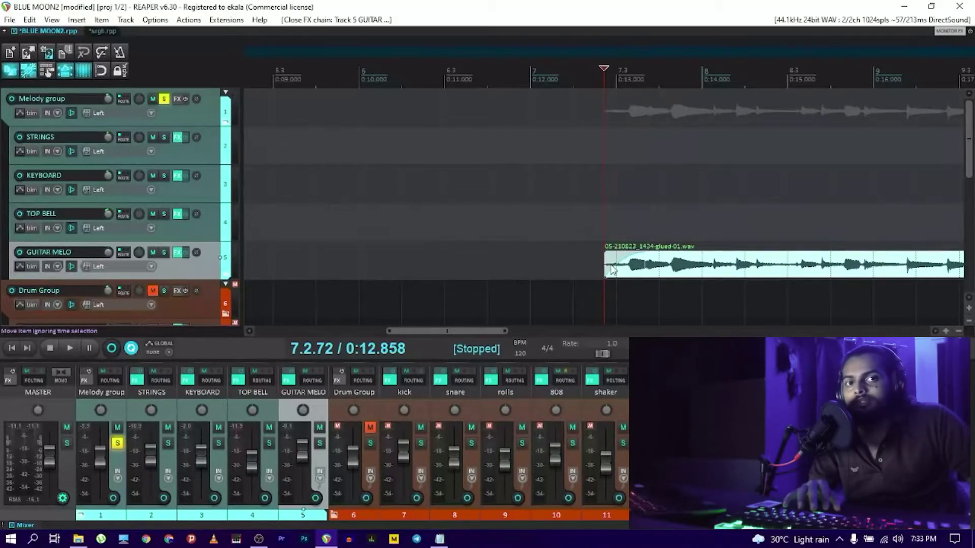
Step: Remove the fade-in and fade-out from the unreversed guitar clip while playing it
{"action": "scroll", "coordinate": [613, 269], "scroll_direction": "down", "scroll_amount": 3}
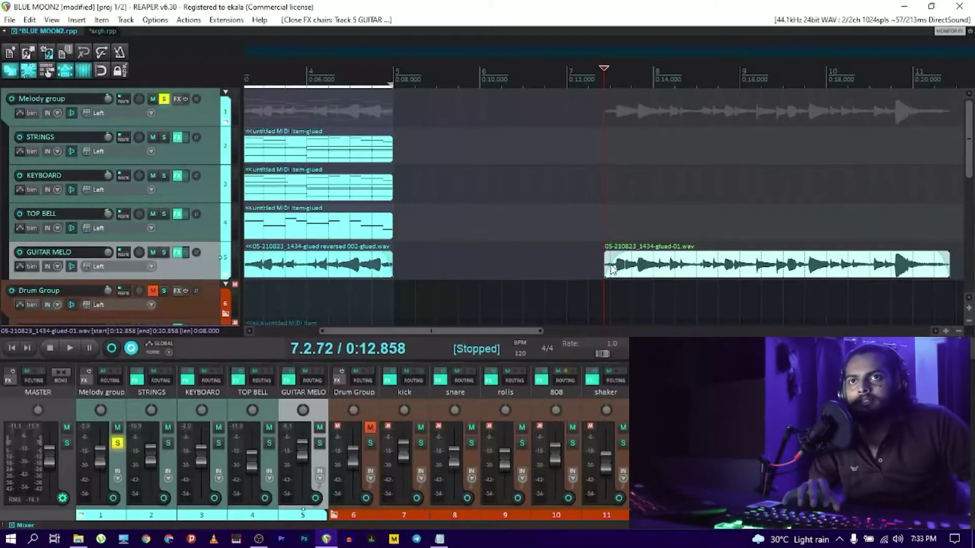
{"action": "key", "text": "space"}
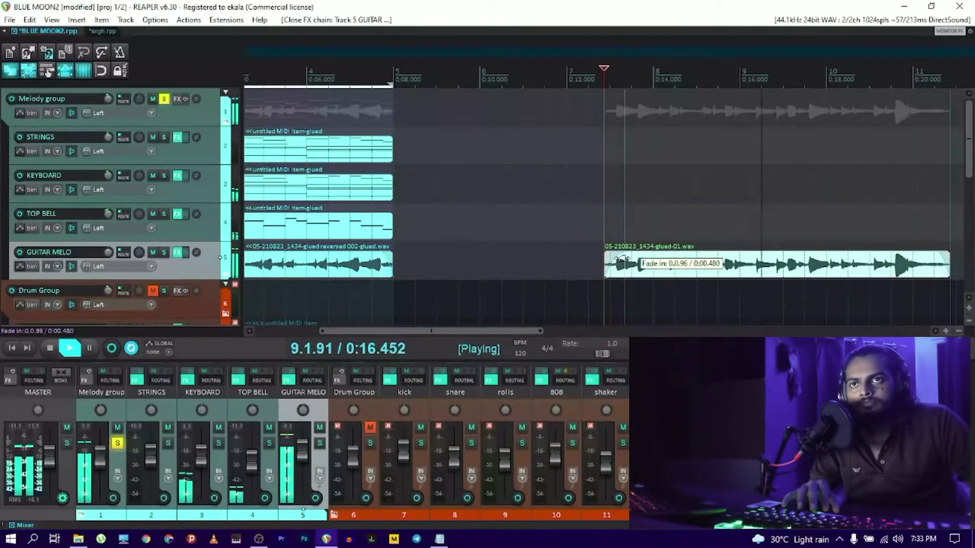
{"action": "left_click_drag", "start_coordinate": [620, 259], "coordinate": [606, 260]}
{"action": "left_click_drag", "start_coordinate": [932, 244], "coordinate": [968, 266]}
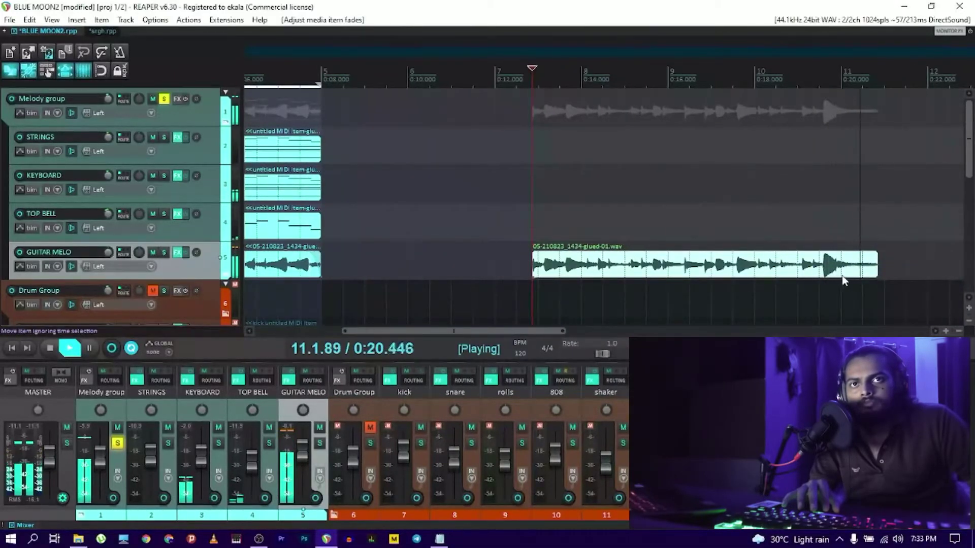
Step: Make a time selection over the quiet noise tail at the end of the unreversed guitar clip and audition it
{"action": "key", "text": "space"}
{"action": "left_click", "coordinate": [859, 287]}
{"action": "left_click_drag", "start_coordinate": [861, 245], "coordinate": [879, 246]}
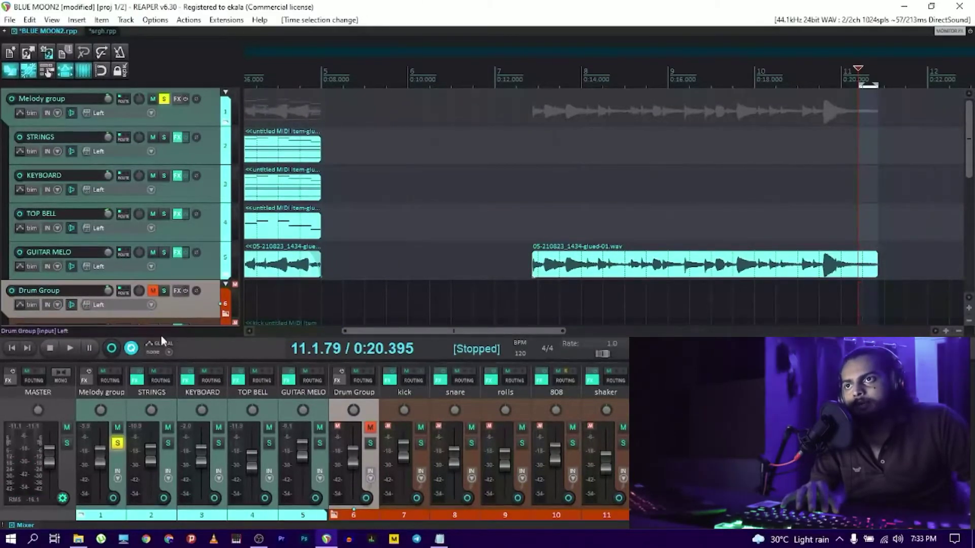
{"action": "key", "text": "space"}
{"action": "key", "text": "space"}
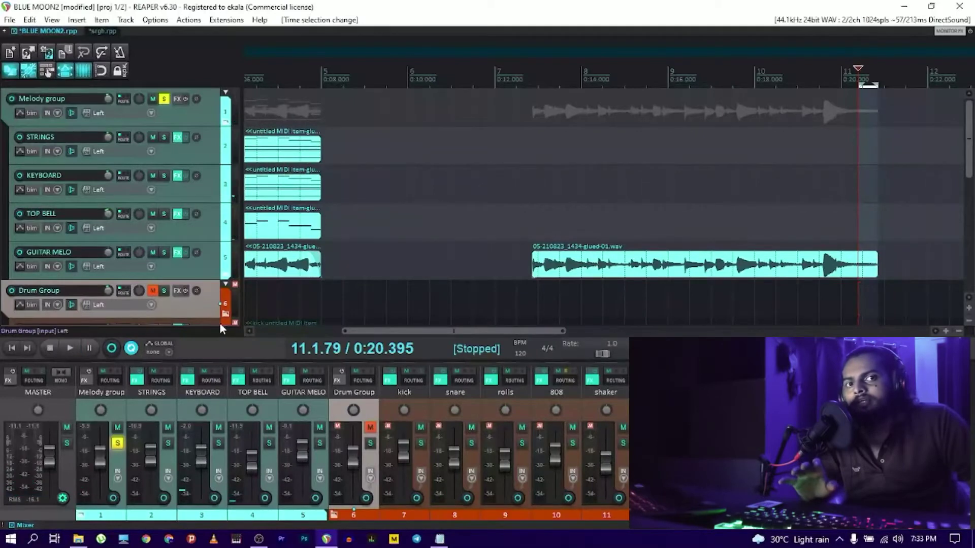
Step: Enable ReaFir on GUITAR MELO and capture a noise profile from the selected tail, with automatic building on only during playback
{"action": "left_click", "coordinate": [178, 255]}
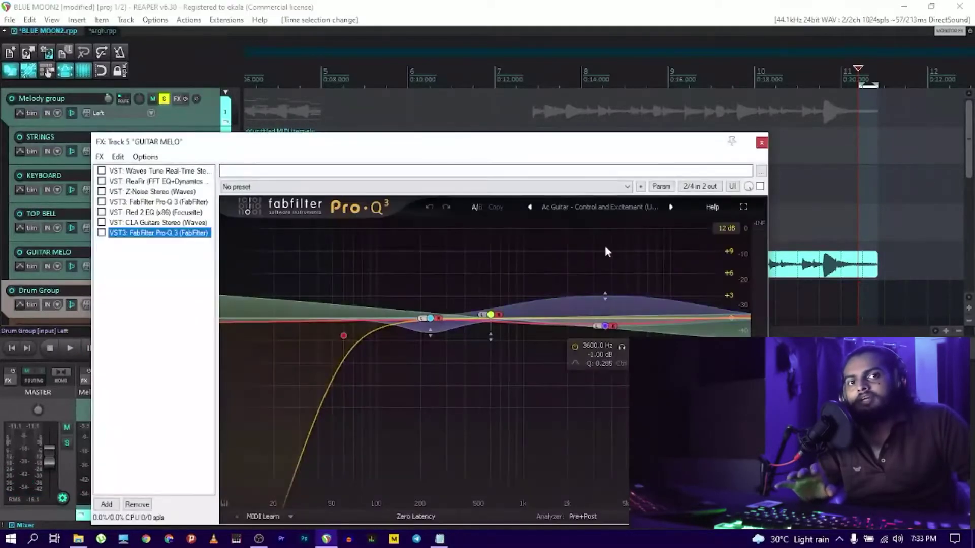
{"action": "left_click", "coordinate": [121, 183]}
{"action": "left_click", "coordinate": [101, 181]}
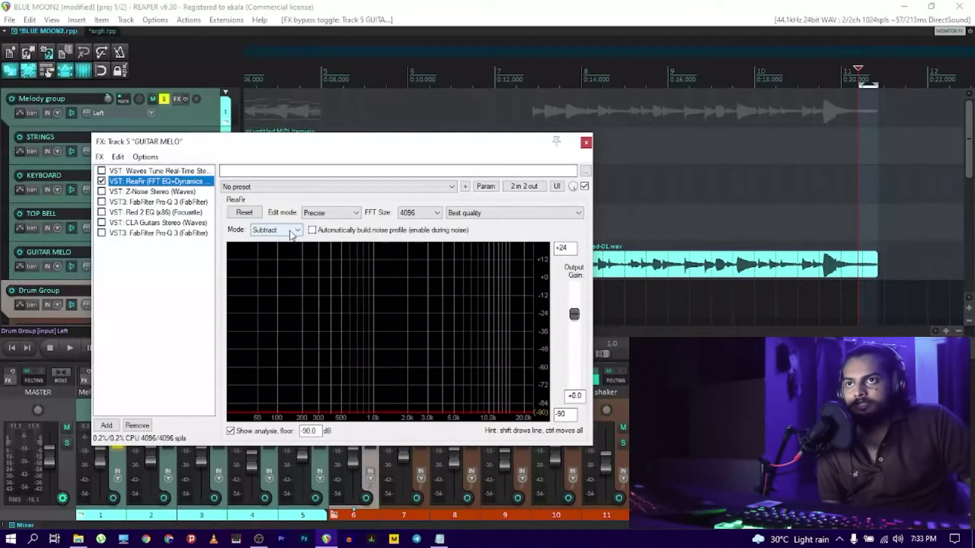
{"action": "left_click", "coordinate": [313, 230]}
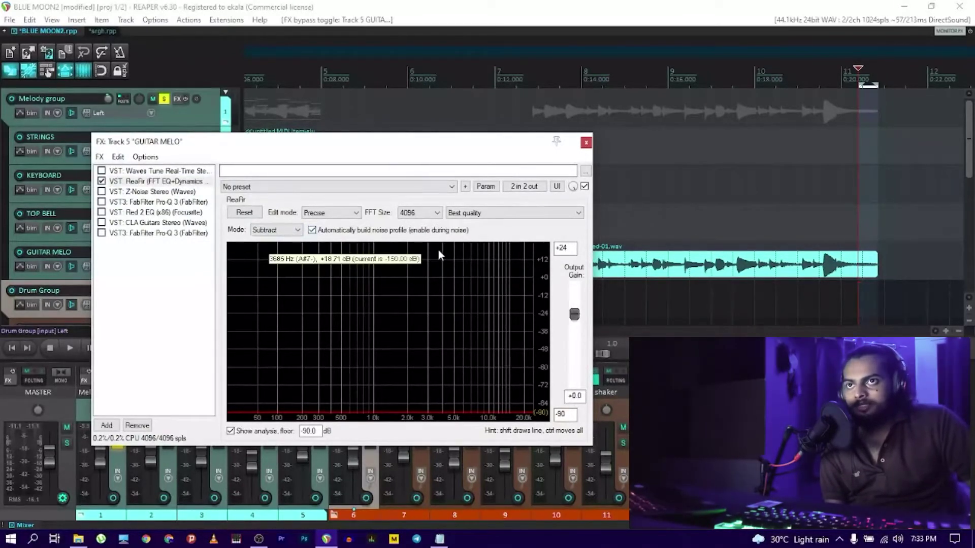
{"action": "key", "text": "space"}
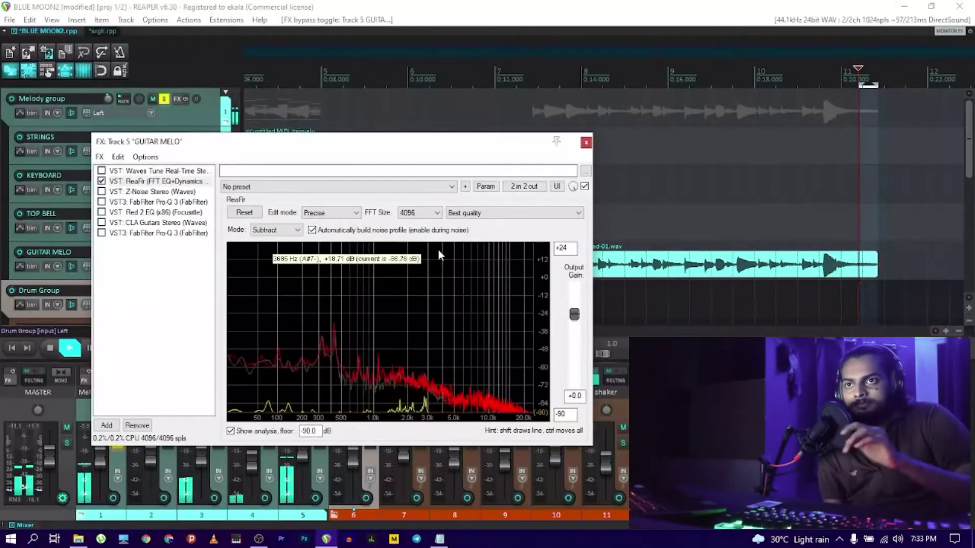
{"action": "key", "text": "space"}
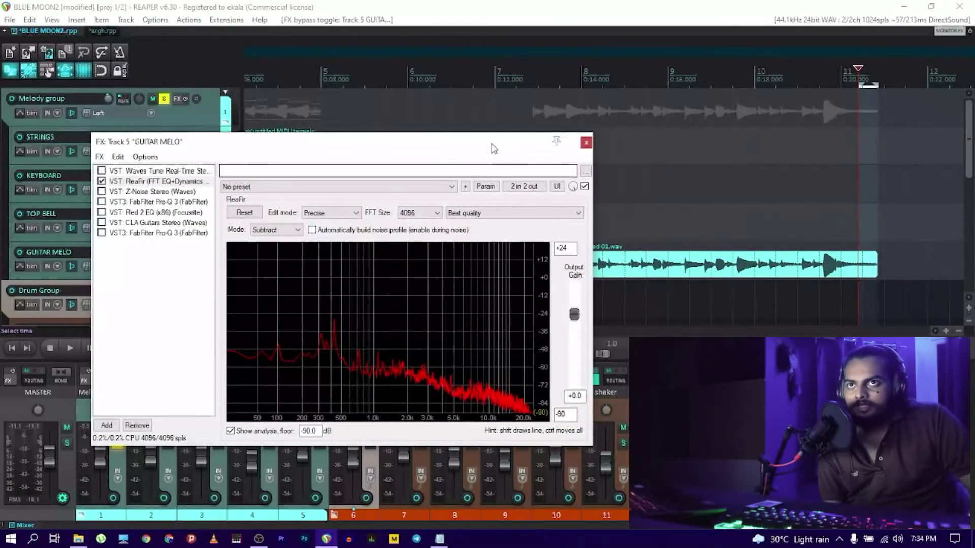
Step: Lower the whole noise profile curve in ReaFir and play the selected tail to check the noise reduction
{"action": "left_click_drag", "start_coordinate": [484, 147], "coordinate": [350, 146]}
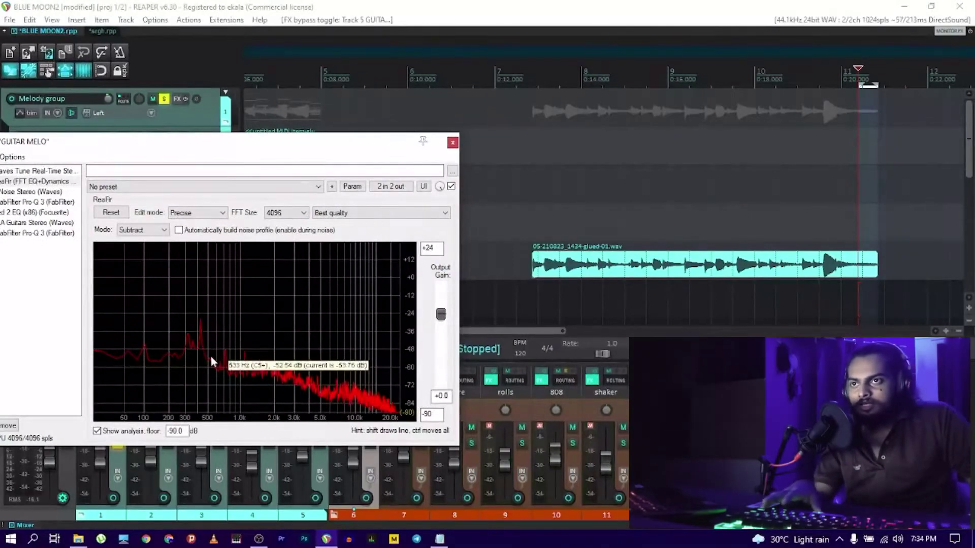
{"action": "left_click_drag", "start_coordinate": [212, 359], "coordinate": [258, 388], "text": "ctrl"}
{"action": "key", "text": "space"}
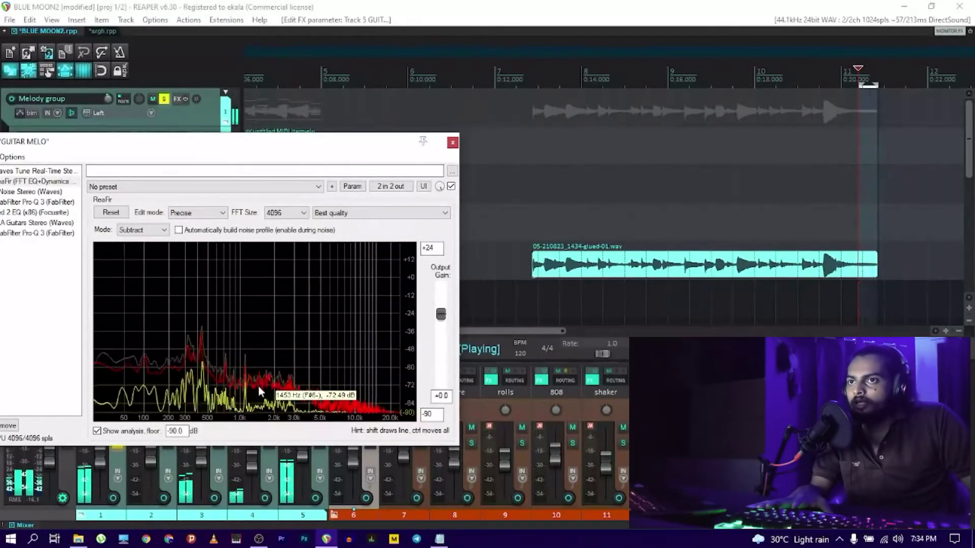
Step: Toggle ReaFir's bypass on GUITAR MELO and play the guitar clip to compare the sound with and without noise reduction
{"action": "key", "text": "space"}
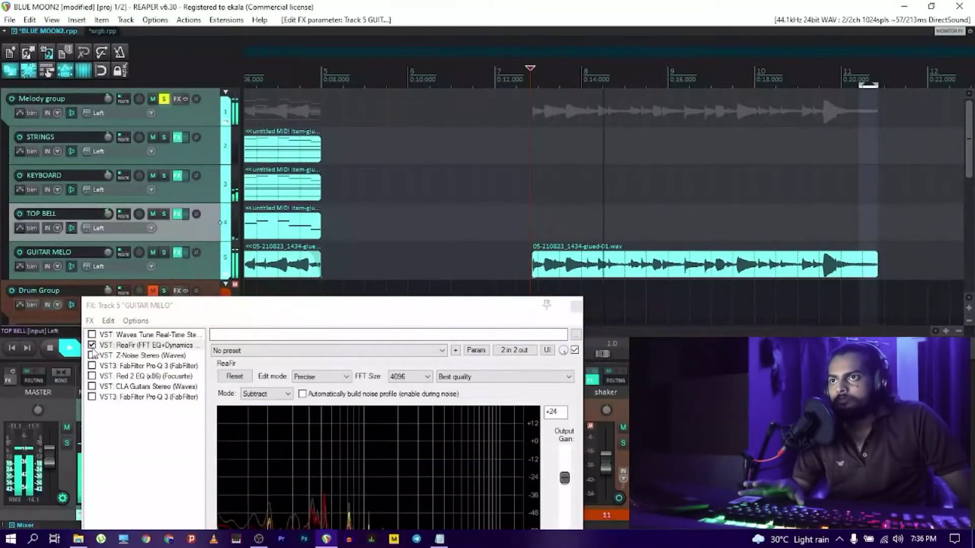
{"action": "key", "text": "space"}
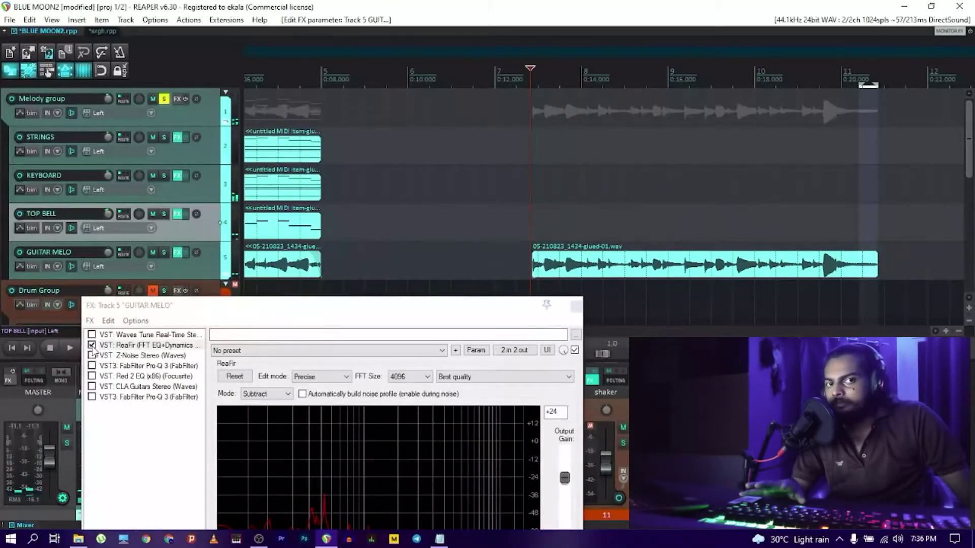
{"action": "left_click", "coordinate": [93, 347]}
{"action": "key", "text": "space"}
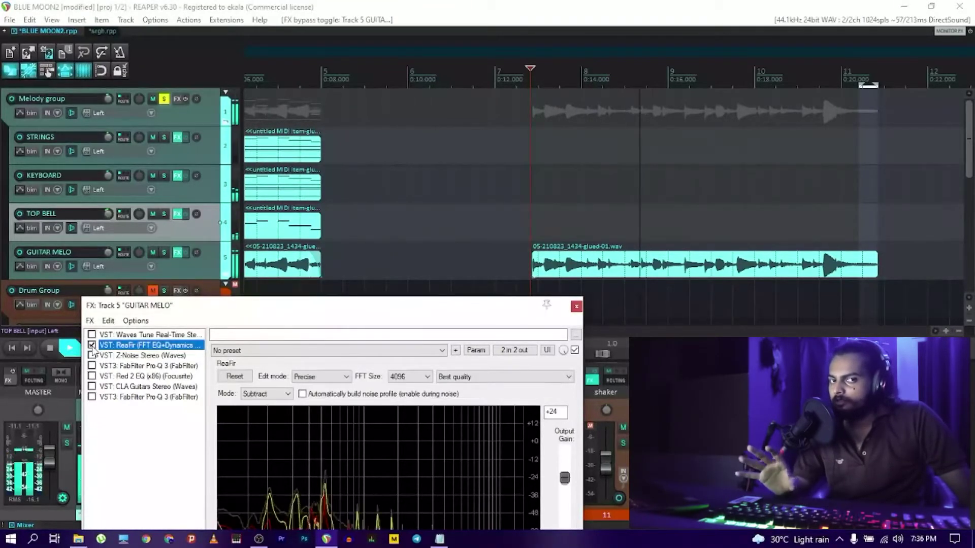
{"action": "key", "text": "space"}
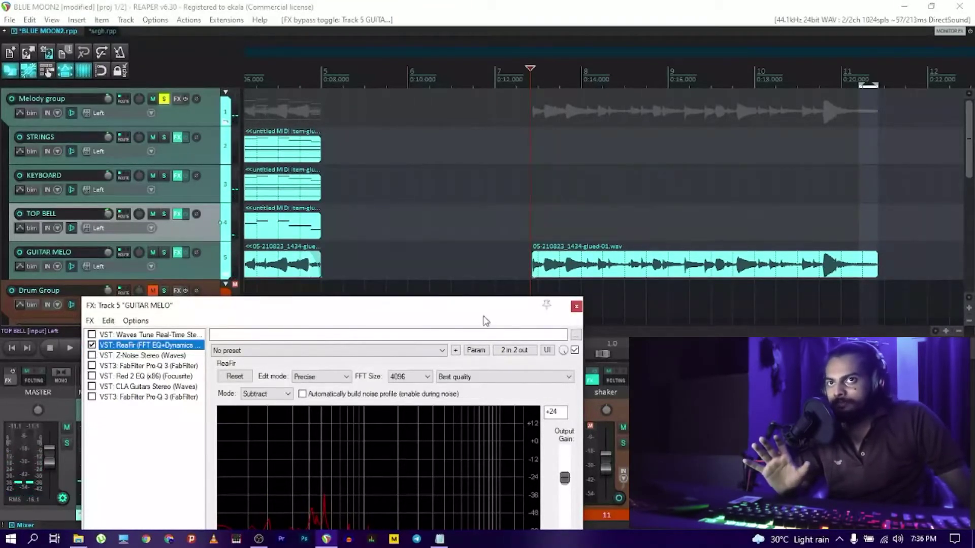
{"action": "left_click_drag", "start_coordinate": [416, 317], "coordinate": [464, 105]}
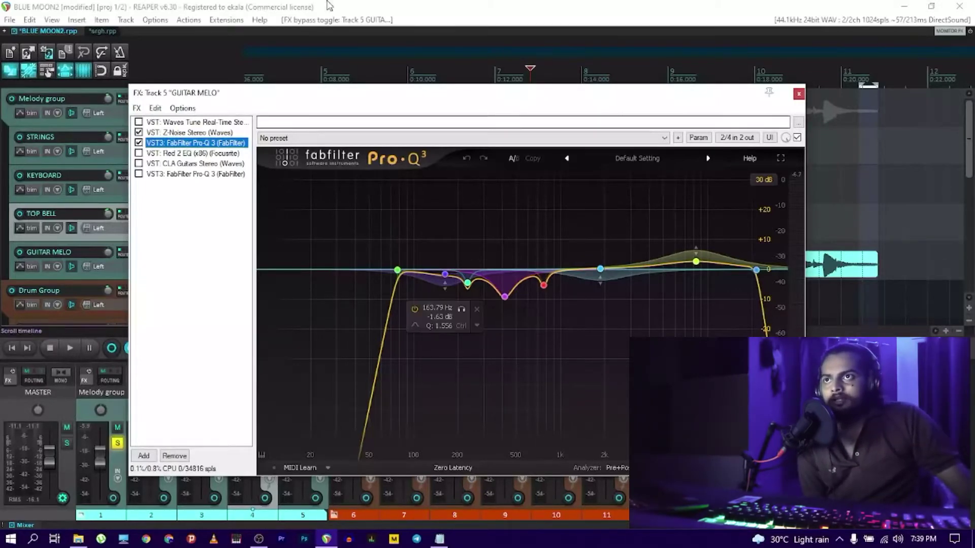
Step: Open the Red 2 EQ on GUITAR MELO, enable it, review its controls and close its interface
{"action": "double_click", "coordinate": [202, 154]}
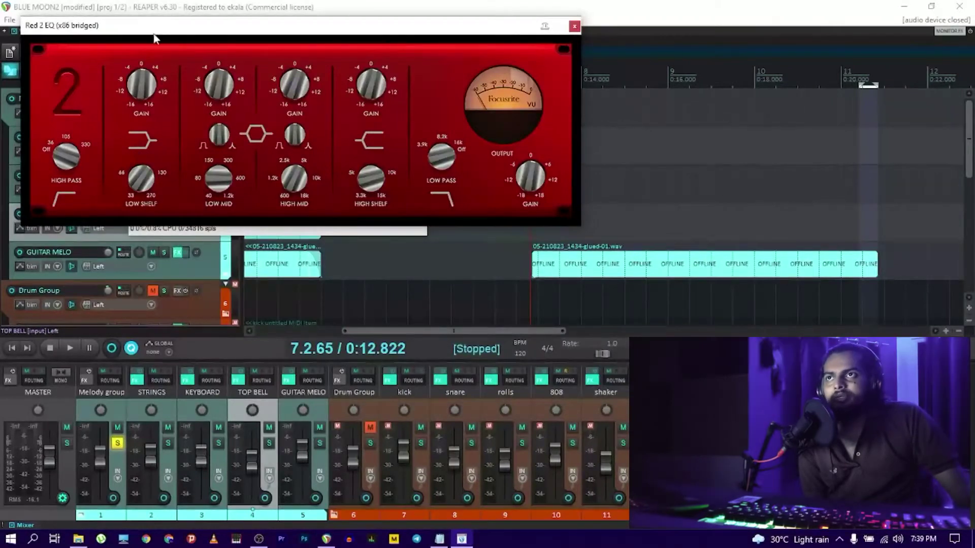
{"action": "left_click_drag", "start_coordinate": [156, 26], "coordinate": [413, 167]}
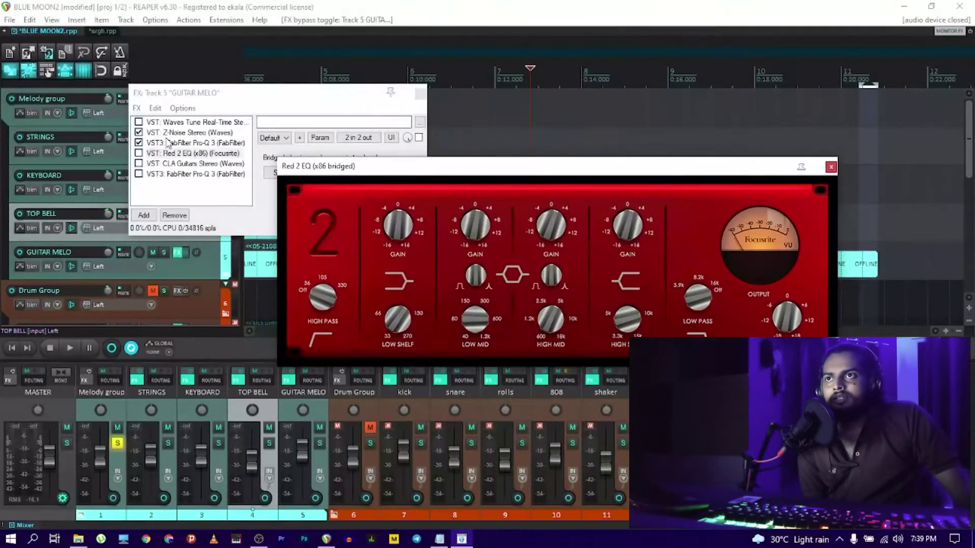
{"action": "left_click", "coordinate": [140, 155]}
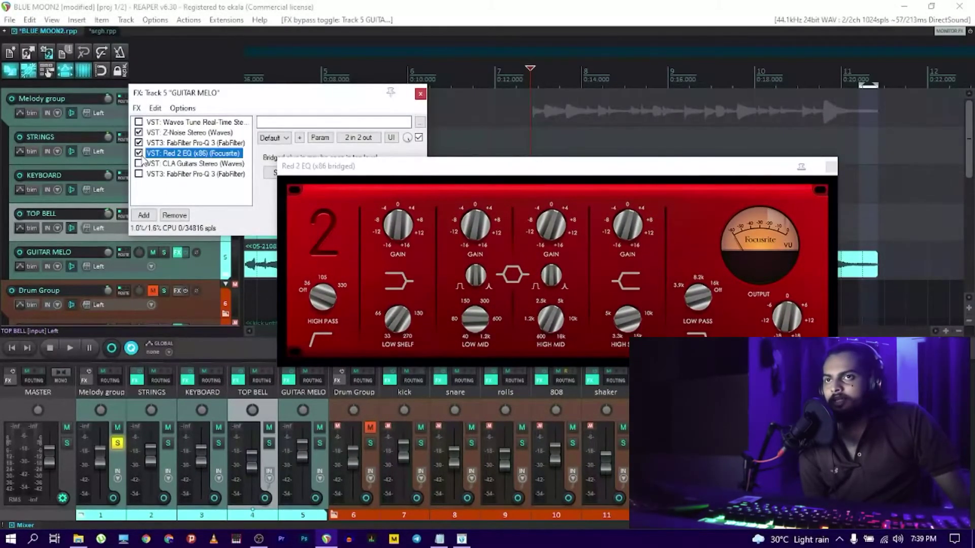
{"action": "left_click_drag", "start_coordinate": [397, 166], "coordinate": [250, 257]}
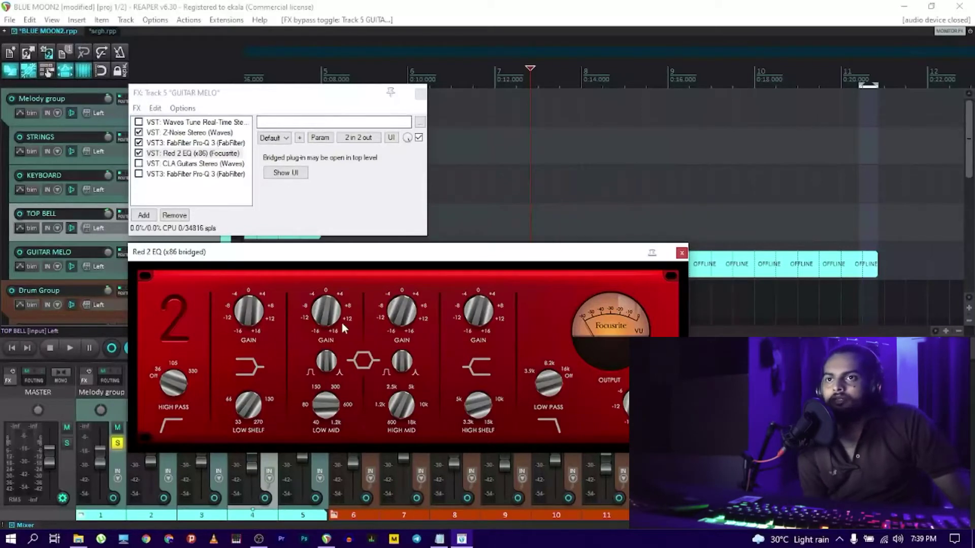
{"action": "left_click", "coordinate": [681, 253]}
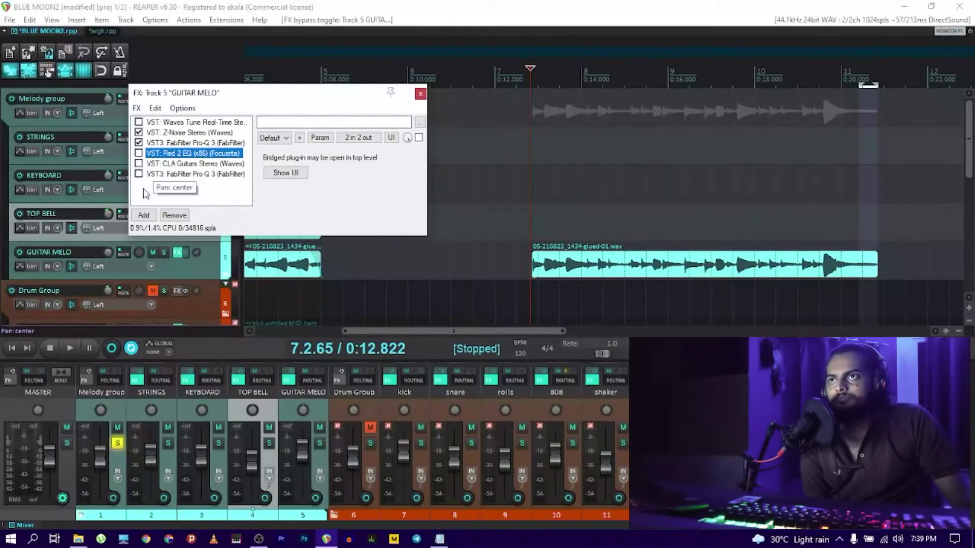
Step: Search the plug-in list for ReaEQ and try adding it to the GUITAR MELO effects chain
{"action": "left_click", "coordinate": [144, 215]}
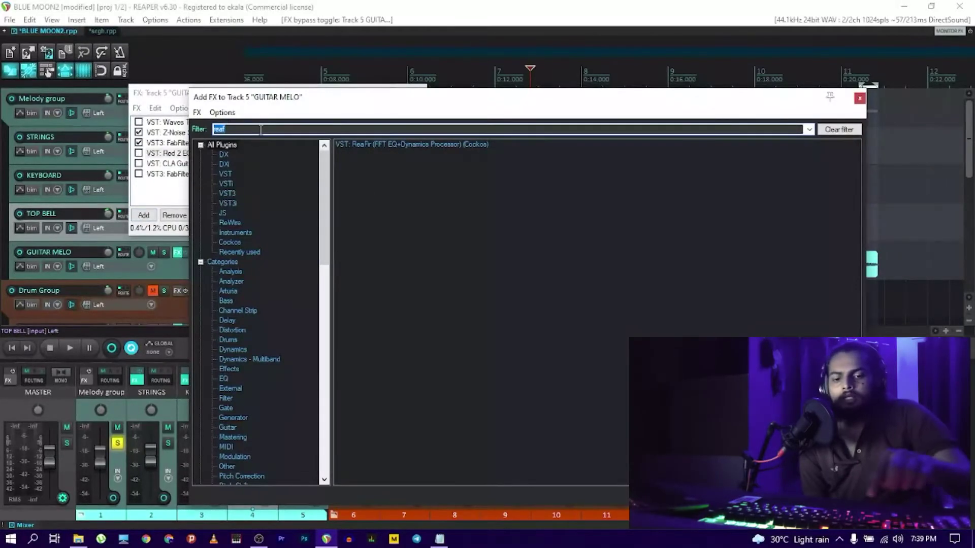
{"action": "type", "text": "rea"}
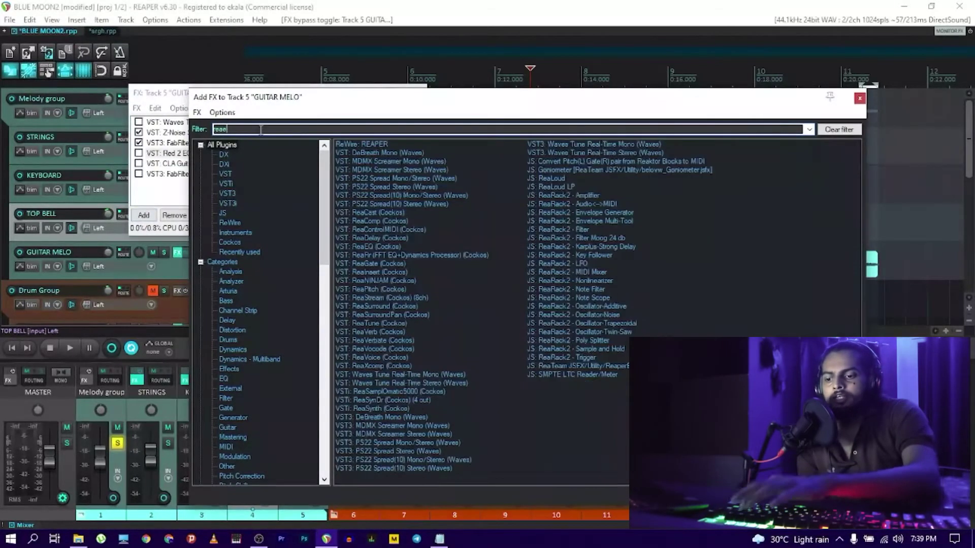
{"action": "type", "text": "eq"}
{"action": "left_click", "coordinate": [382, 144]}
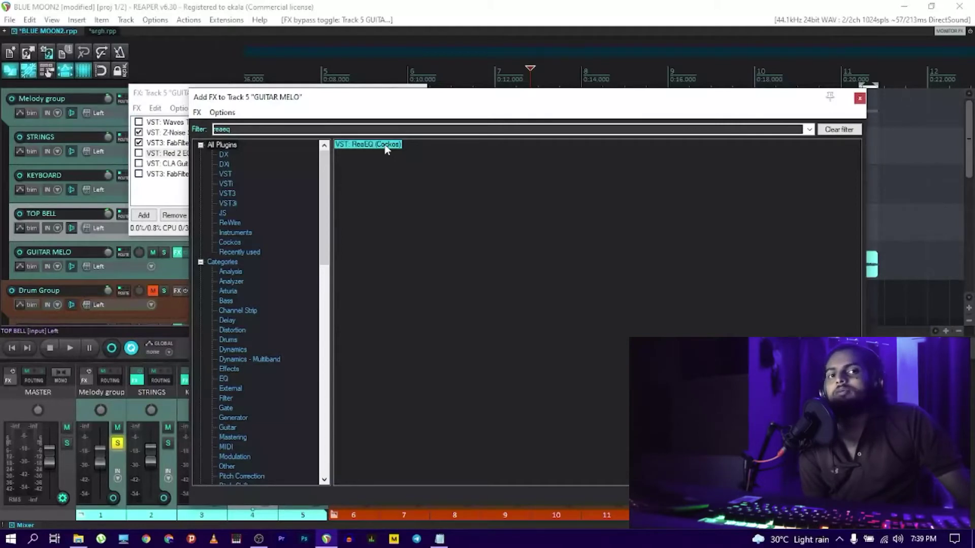
{"action": "double_click", "coordinate": [375, 144]}
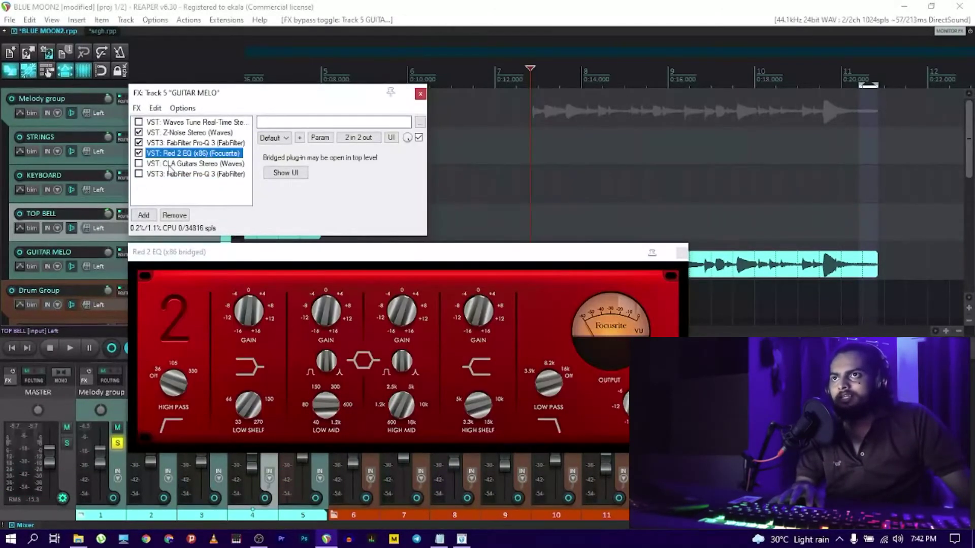
Step: Show CLA Guitars Stereo on GUITAR MELO without the Red 2 EQ interface covering it, and enable the effect
{"action": "left_click", "coordinate": [168, 164]}
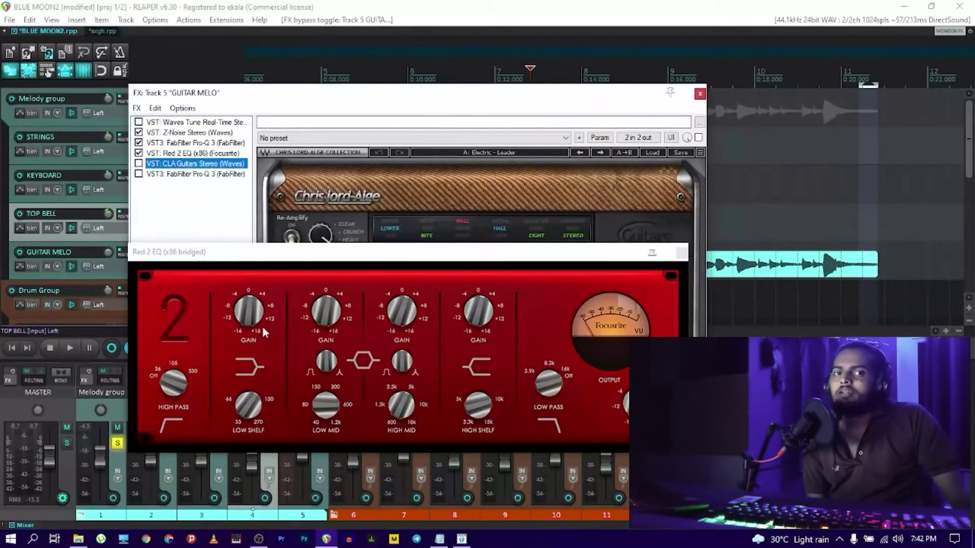
{"action": "left_click", "coordinate": [191, 208]}
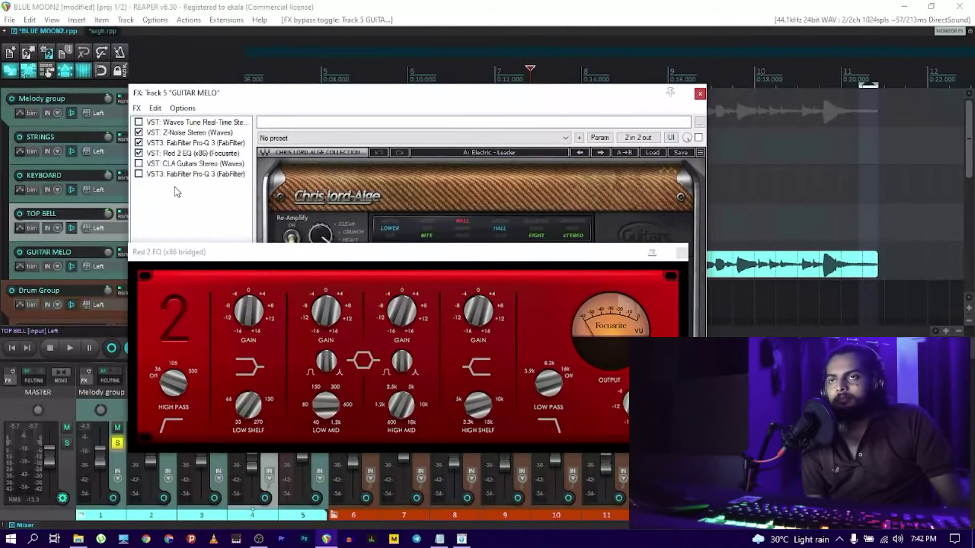
{"action": "left_click", "coordinate": [682, 253]}
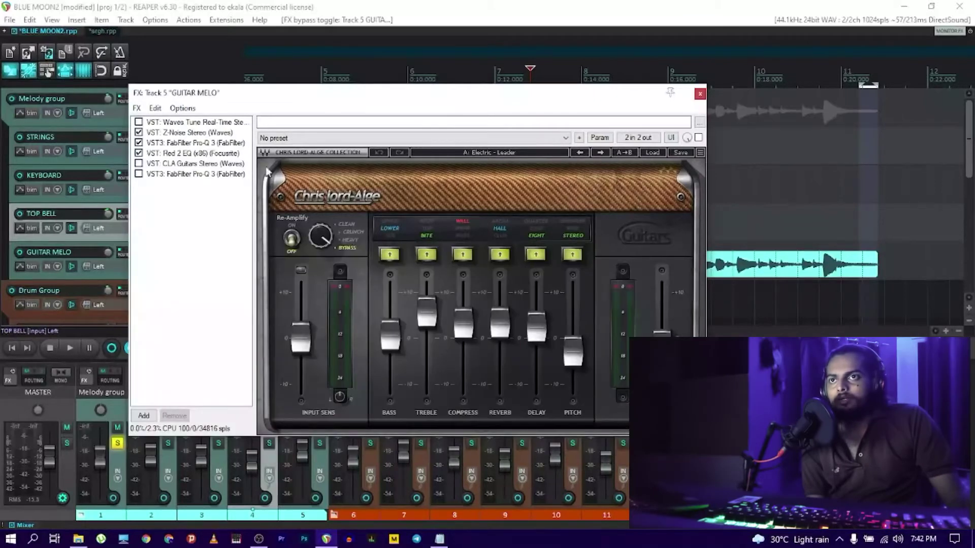
{"action": "left_click", "coordinate": [139, 163]}
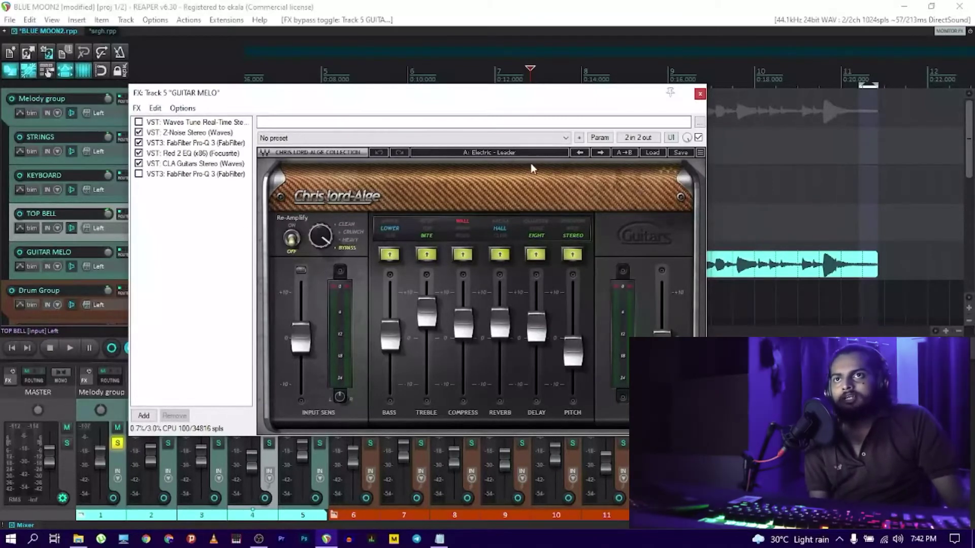
Step: Look through the Electric factory presets in CLA Guitars without loading one
{"action": "left_click", "coordinate": [652, 155]}
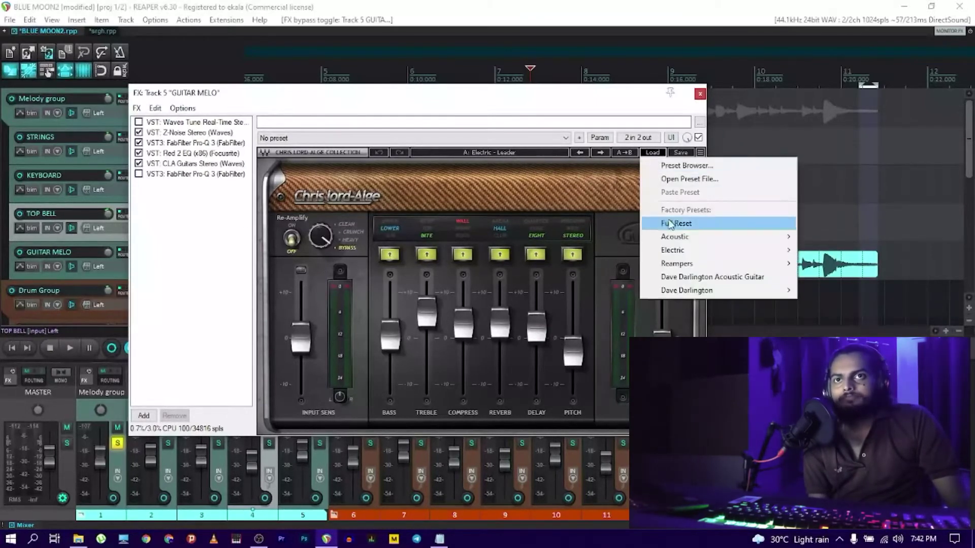
{"action": "mouse_move", "coordinate": [672, 249]}
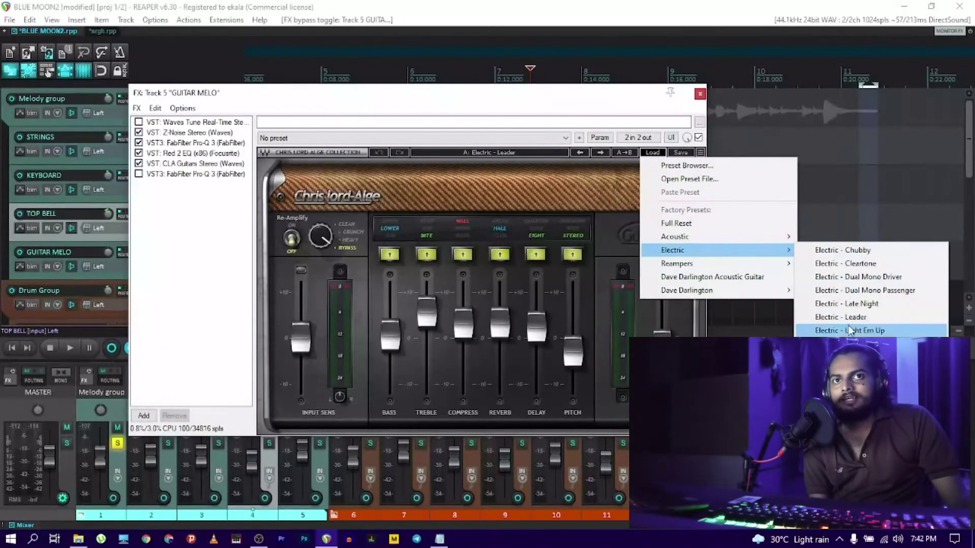
{"action": "left_click", "coordinate": [479, 100]}
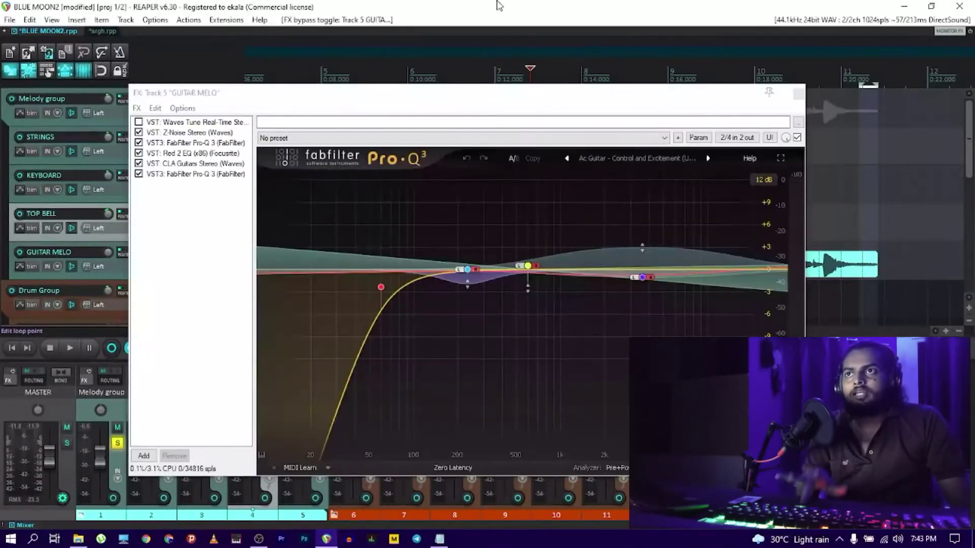
Step: Play the guitar clip and compare the sound with the whole GUITAR MELO effects chain bypassed and enabled
{"action": "key", "text": "space"}
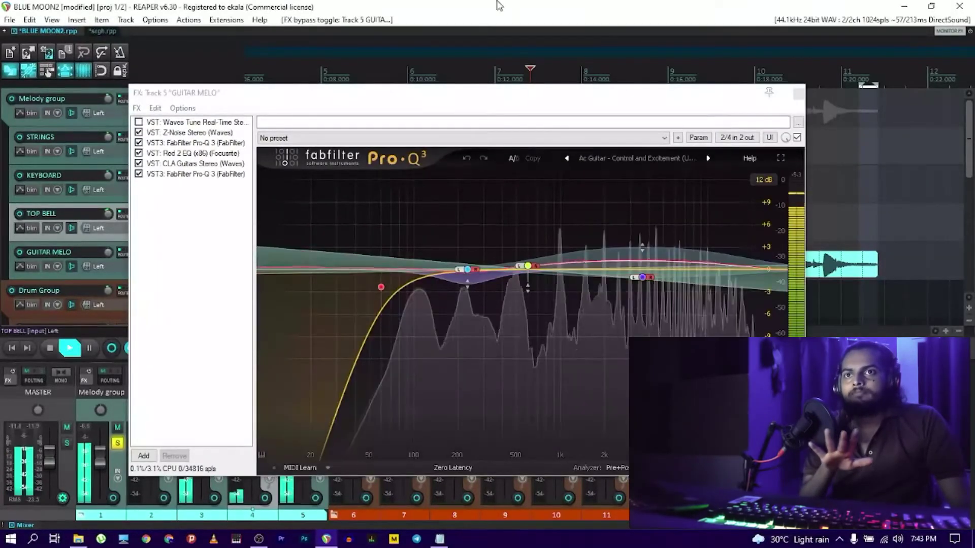
{"action": "left_click", "coordinate": [798, 94]}
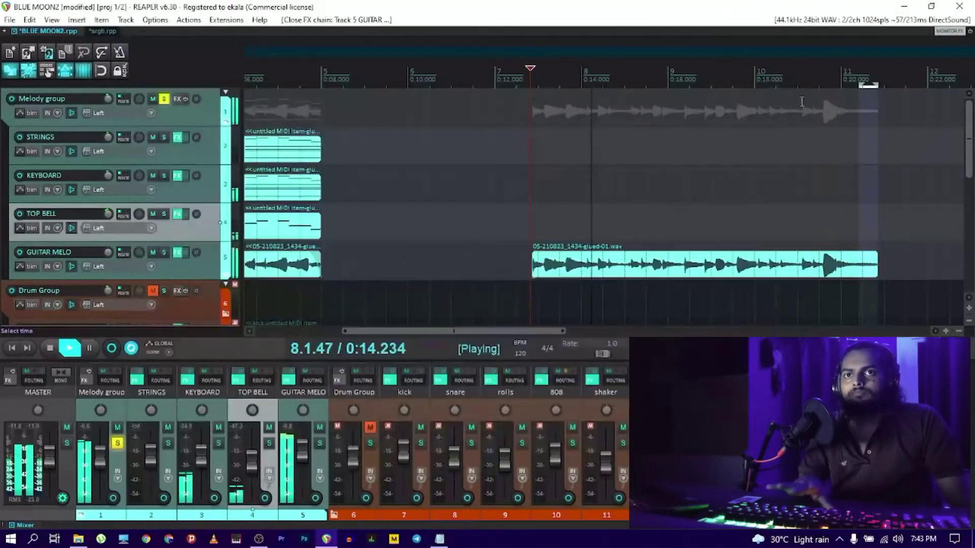
{"action": "left_click", "coordinate": [185, 253]}
{"action": "left_click", "coordinate": [183, 254]}
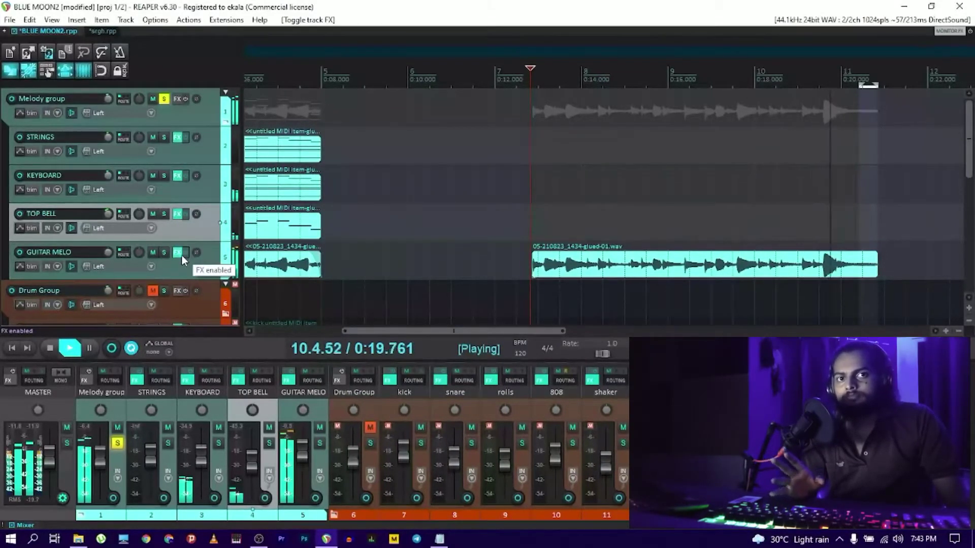
{"action": "key", "text": "space"}
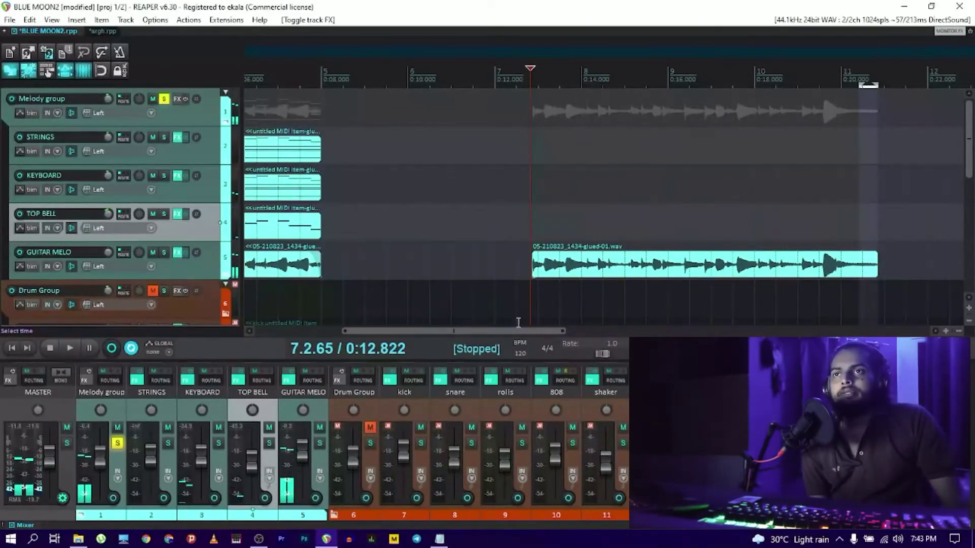
Step: Mute the TOP BELL track without leaving it soloed, and play the remaining melody tracks from the project start
{"action": "scroll", "coordinate": [559, 242], "scroll_direction": "down", "scroll_amount": 2}
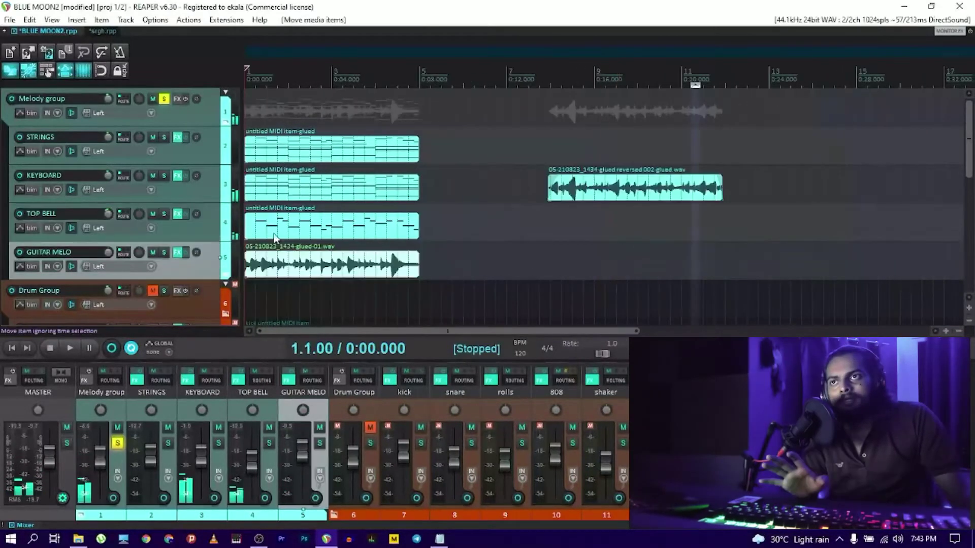
{"action": "left_click", "coordinate": [162, 215]}
{"action": "left_click", "coordinate": [153, 215]}
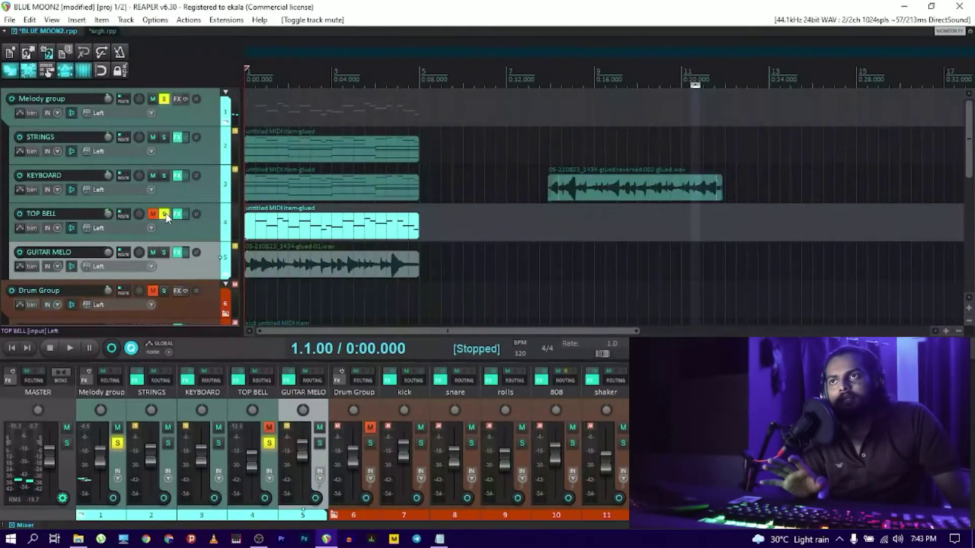
{"action": "left_click", "coordinate": [163, 215]}
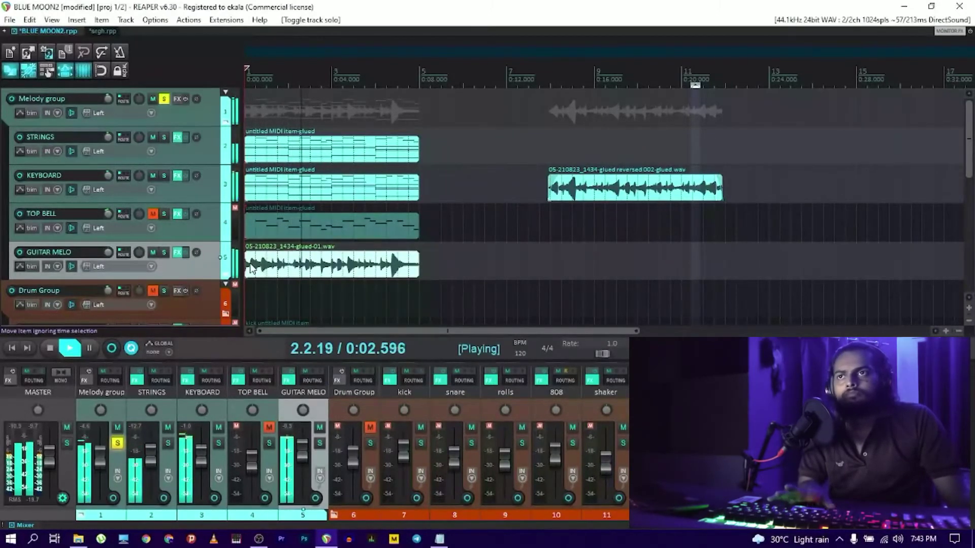
{"action": "key", "text": "space"}
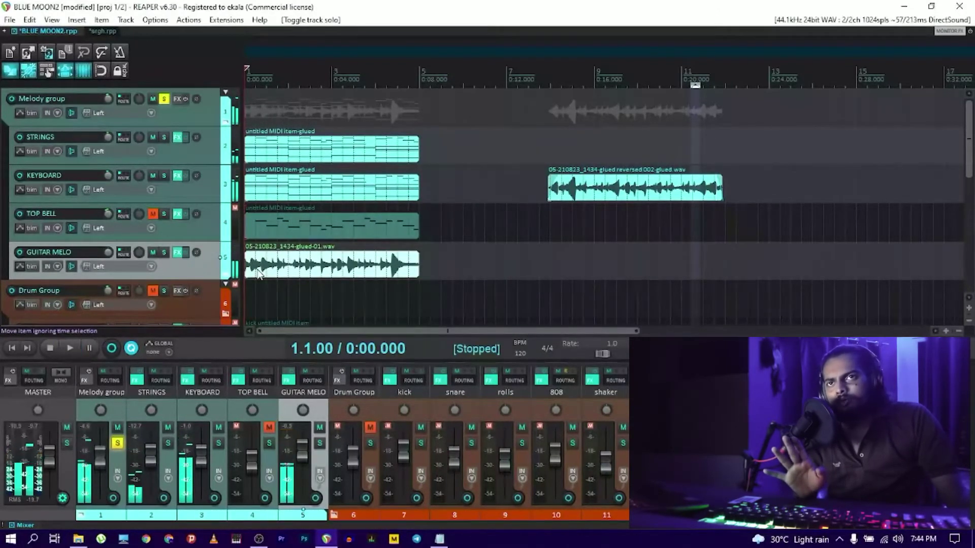
Step: Reverse the guitar clip at the start of GUITAR MELO as a new take and play it with the melody
{"action": "left_click_drag", "start_coordinate": [258, 271], "coordinate": [288, 260]}
{"action": "right_click", "coordinate": [277, 262]}
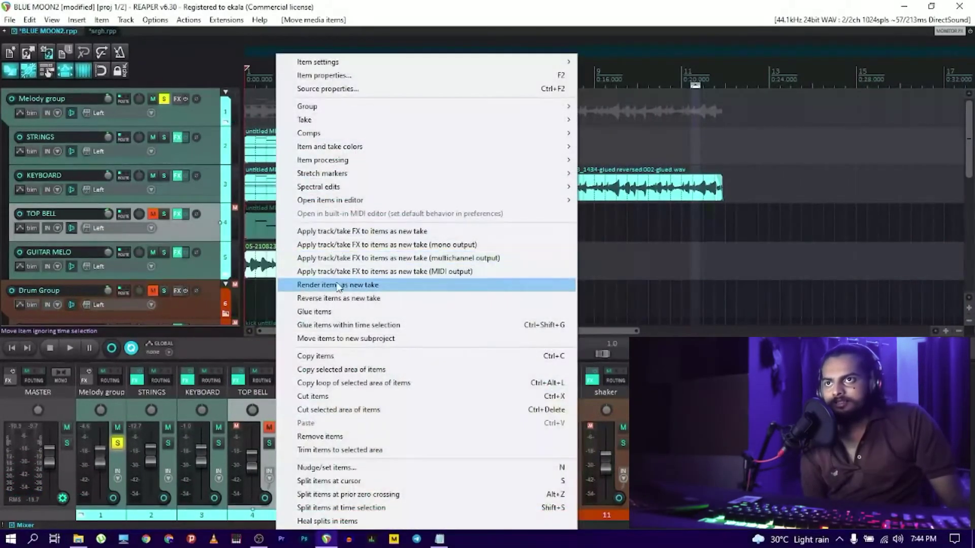
{"action": "left_click", "coordinate": [334, 298]}
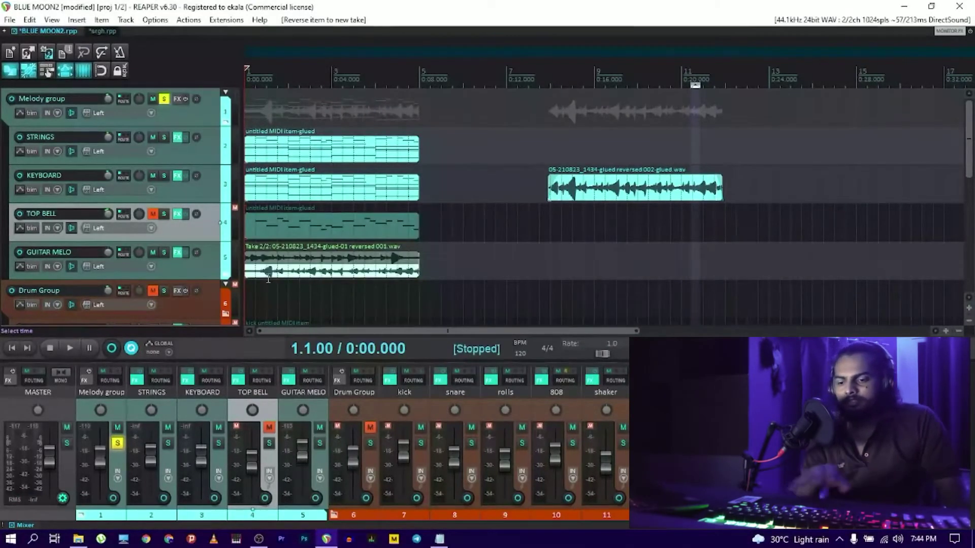
{"action": "key", "text": "space"}
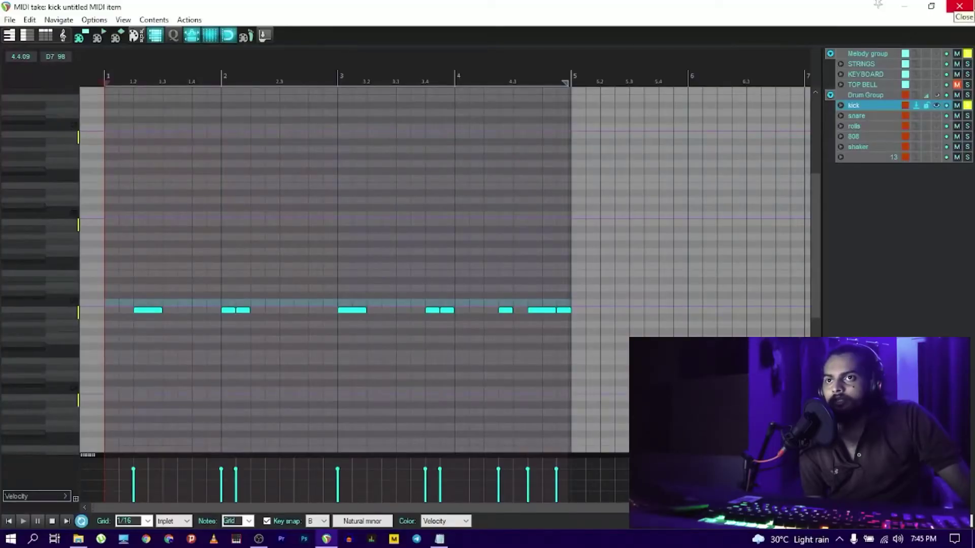
Step: Close the kick's MIDI editor and raise the Drum Group volume slightly while the kick plays with the melody
{"action": "left_click", "coordinate": [959, 7]}
{"action": "key", "text": "space"}
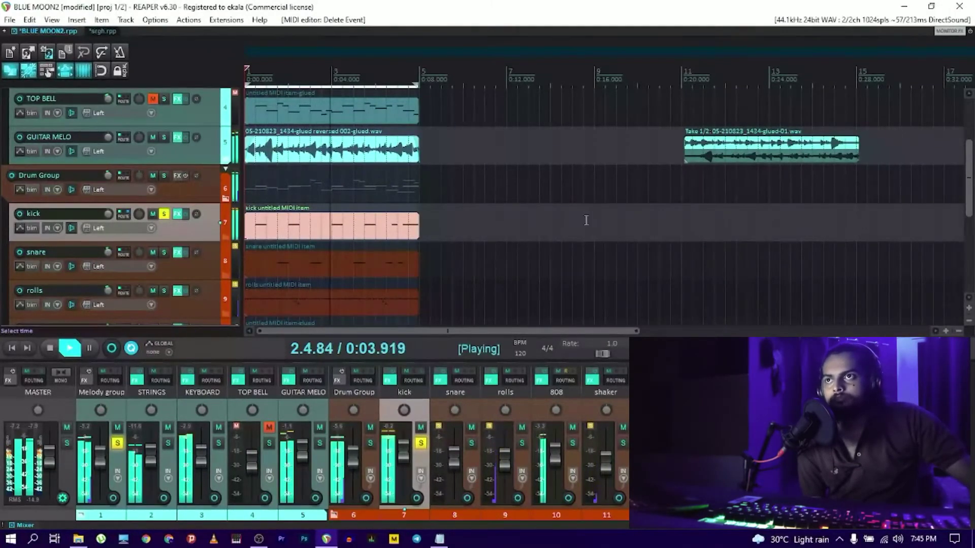
{"action": "scroll", "coordinate": [108, 175], "scroll_direction": "up", "scroll_amount": 2}
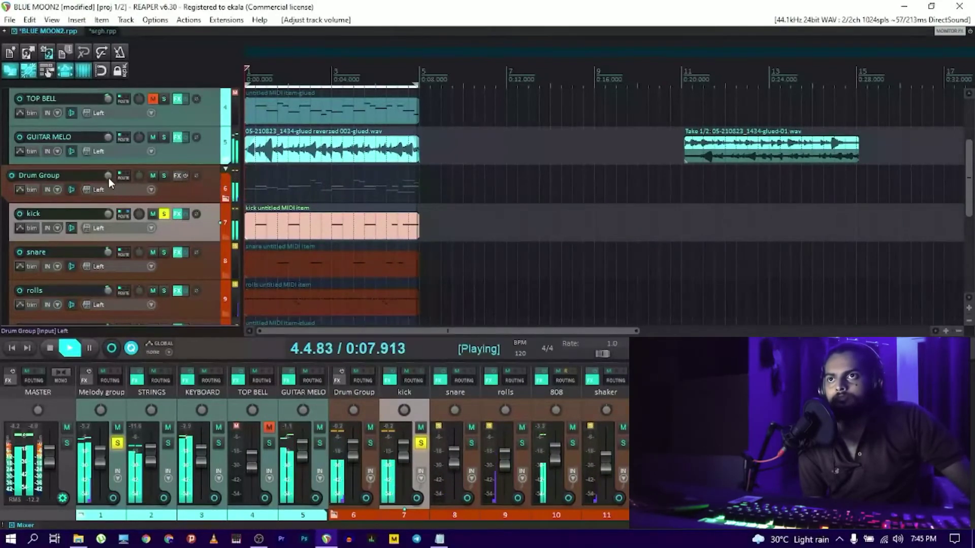
{"action": "mouse_move", "coordinate": [108, 179]}
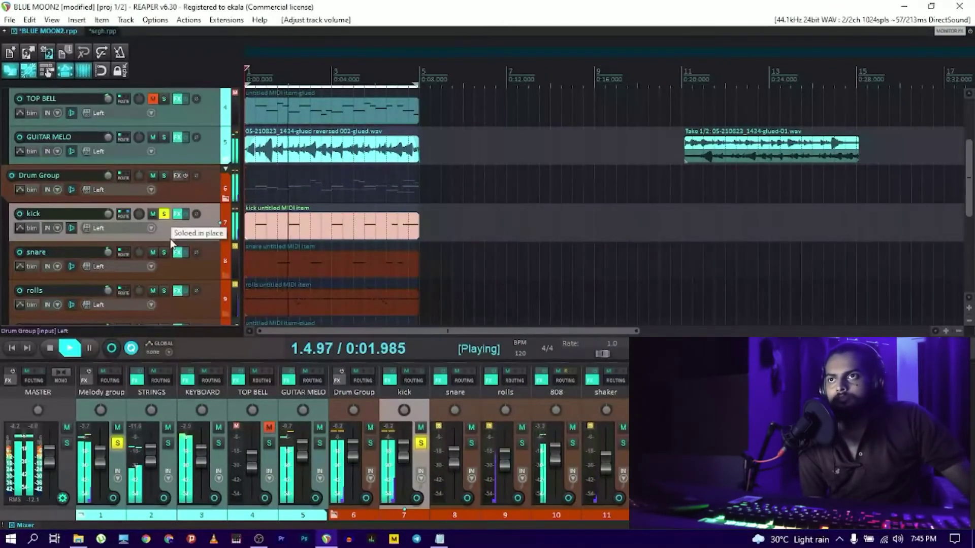
Step: Stop playback, solo the snare track alongside the kick and Melody group, and play them together
{"action": "key", "text": "space"}
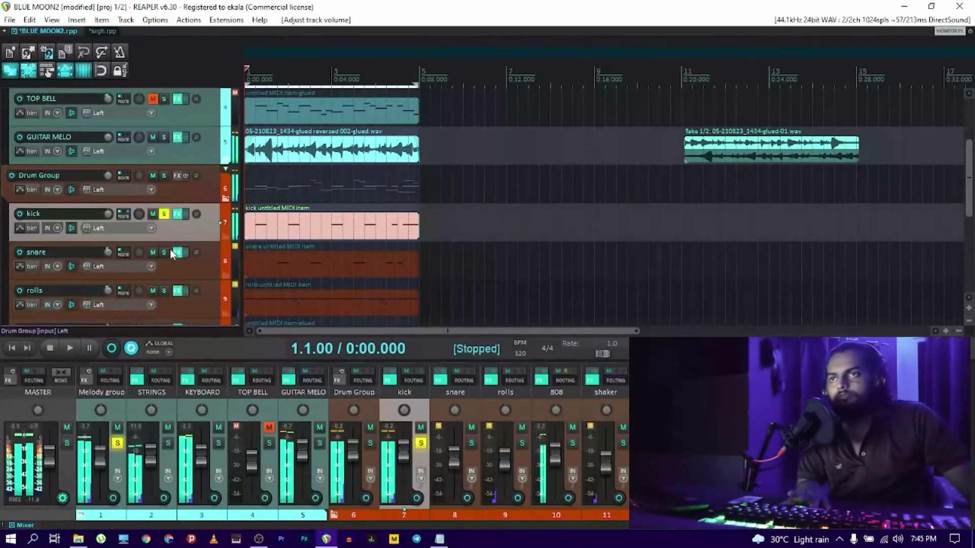
{"action": "left_click", "coordinate": [164, 252]}
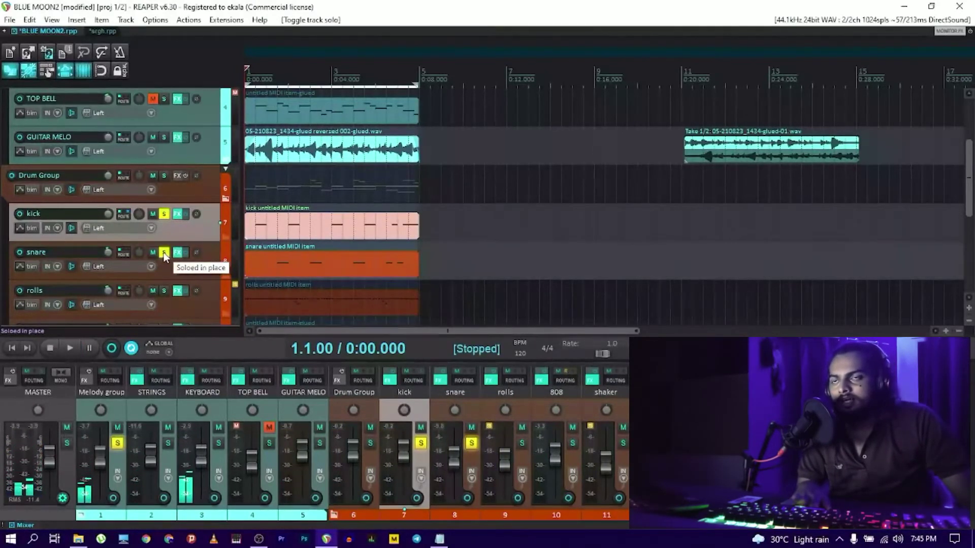
{"action": "key", "text": "space"}
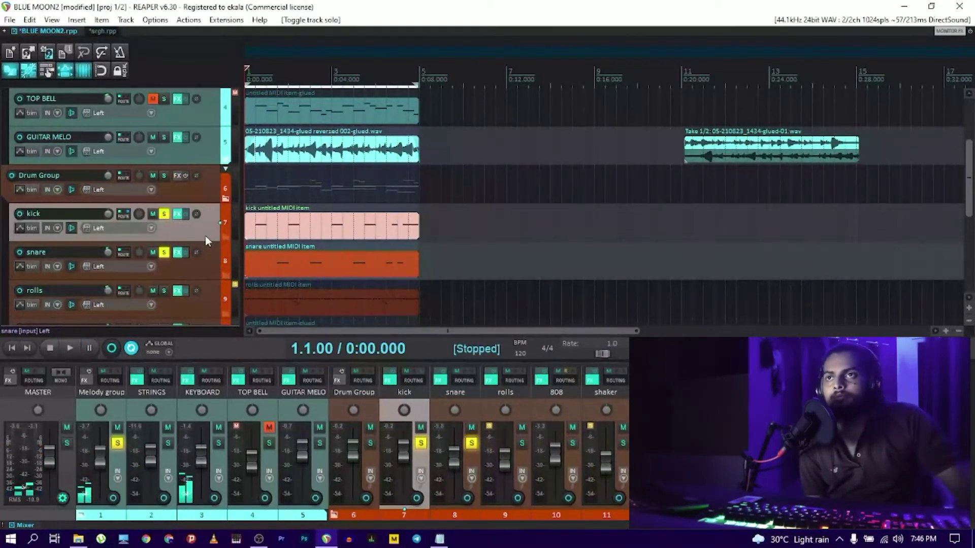
Step: Open the snare clip's MIDI notes with the kick notes displayed alongside, and examine the snare pattern against the kick
{"action": "left_click", "coordinate": [276, 268]}
{"action": "double_click", "coordinate": [276, 269]}
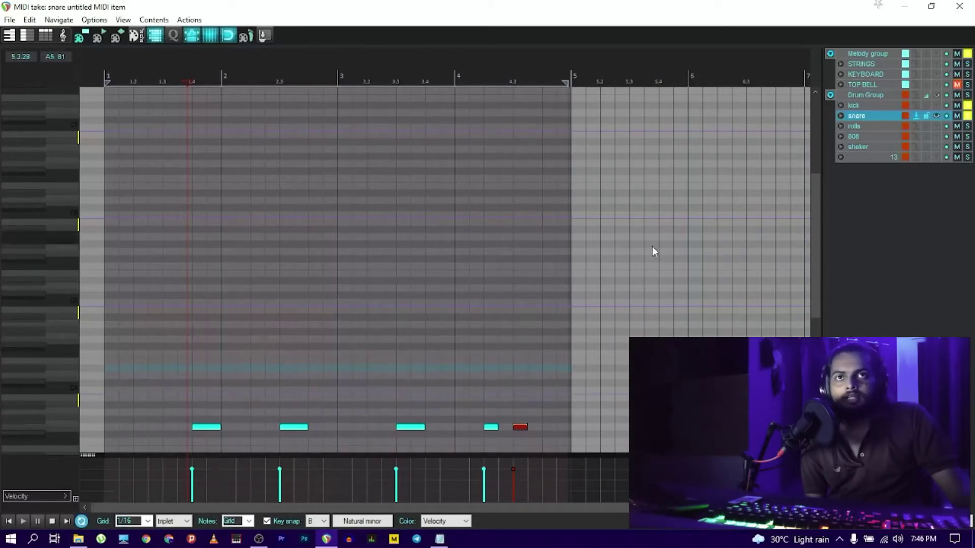
{"action": "left_click", "coordinate": [936, 105]}
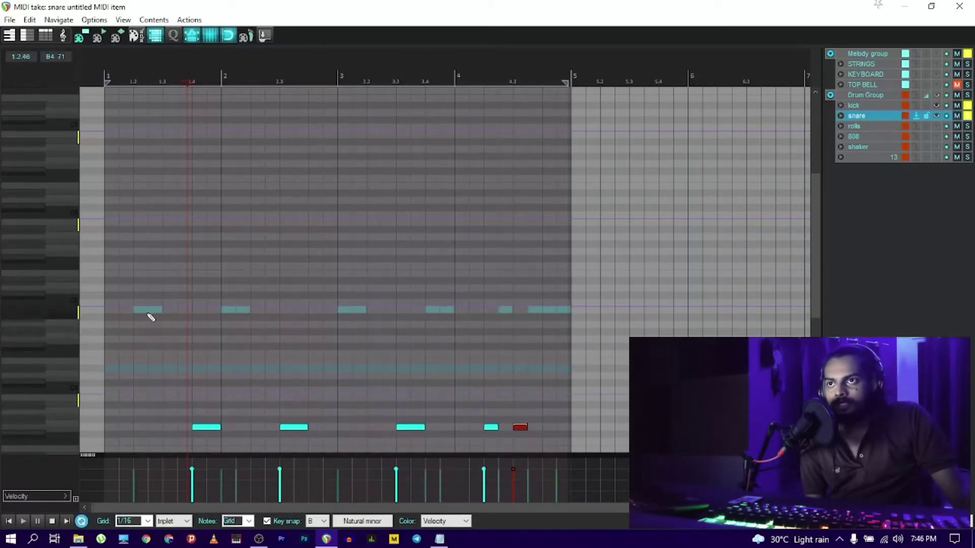
{"action": "mouse_move", "coordinate": [208, 428]}
{"action": "left_mouse_down"}
{"action": "mouse_move", "coordinate": [148, 425]}
{"action": "mouse_move", "coordinate": [208, 425]}
{"action": "left_mouse_up"}
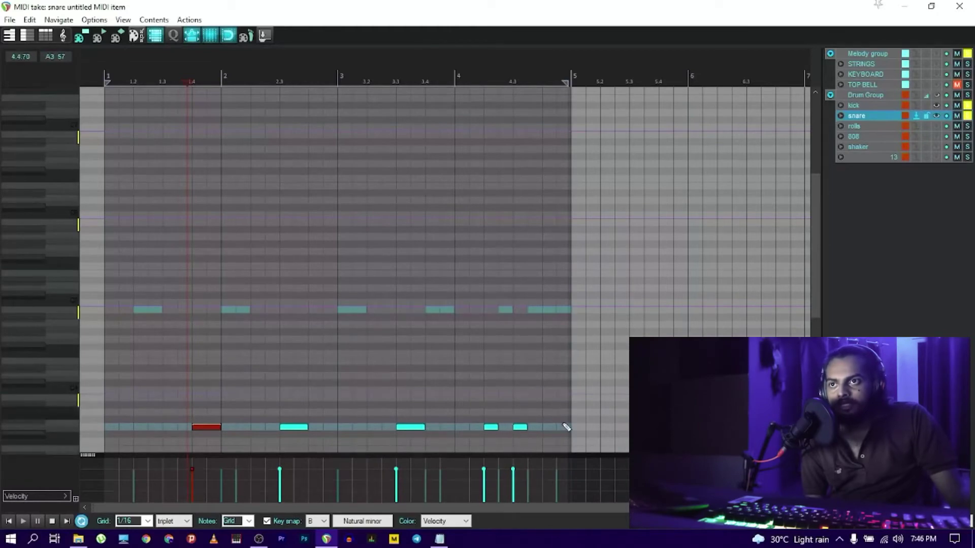
{"action": "left_click", "coordinate": [106, 404]}
{"action": "key", "text": "space"}
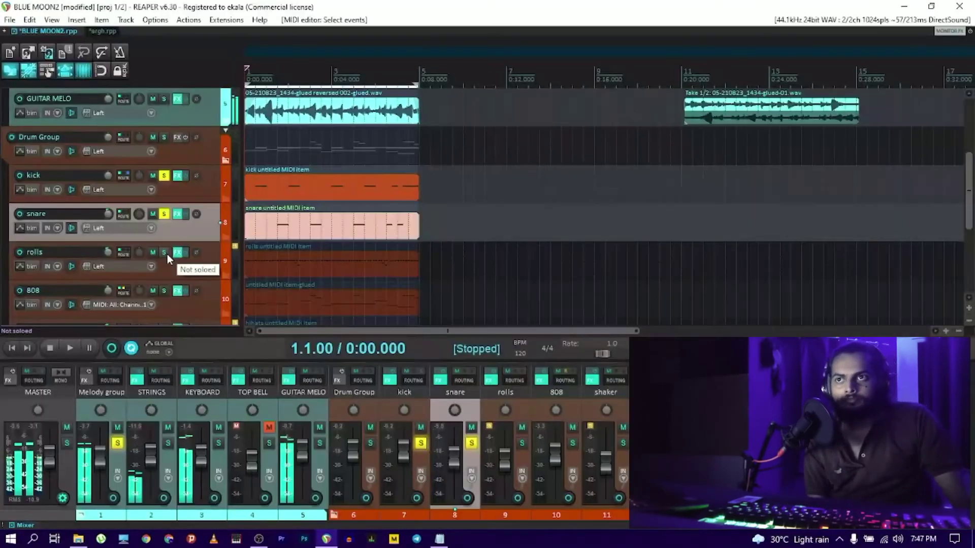
Step: Solo the rolls track in addition to the kick and snare, and play it with the melody from the project start
{"action": "left_click", "coordinate": [165, 253]}
{"action": "scroll", "coordinate": [167, 254], "scroll_direction": "down", "scroll_amount": 1}
{"action": "key", "text": "space"}
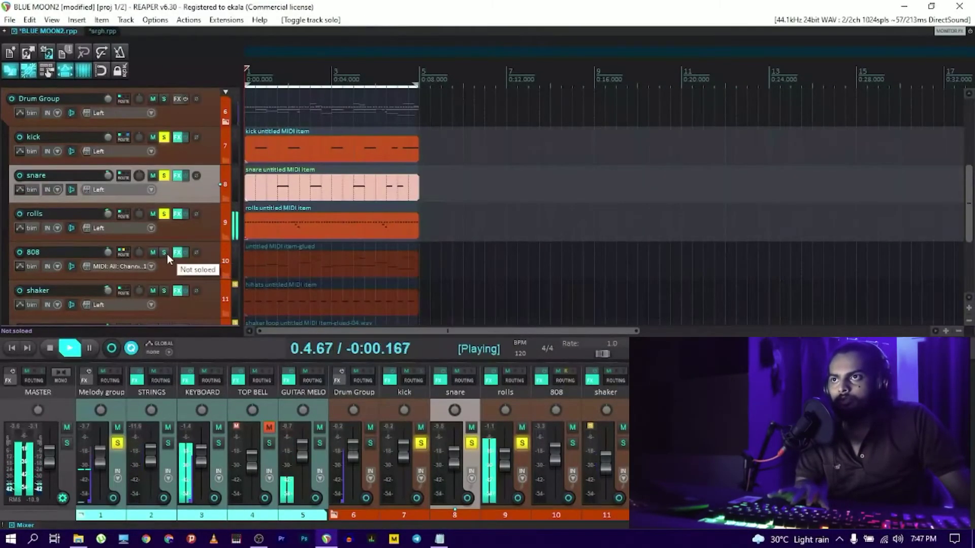
{"action": "scroll", "coordinate": [165, 269], "scroll_direction": "down", "scroll_amount": 1}
{"action": "scroll", "coordinate": [165, 270], "scroll_direction": "up", "scroll_amount": 1}
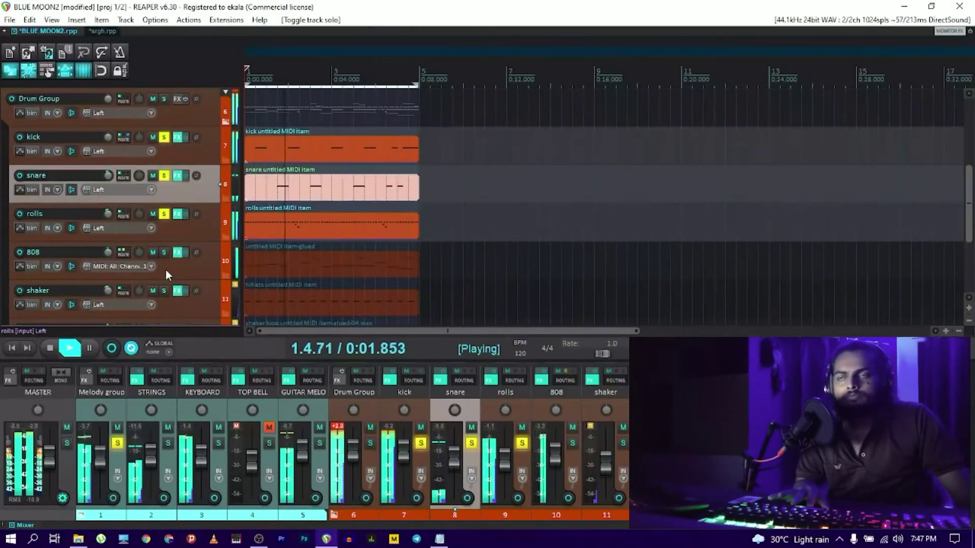